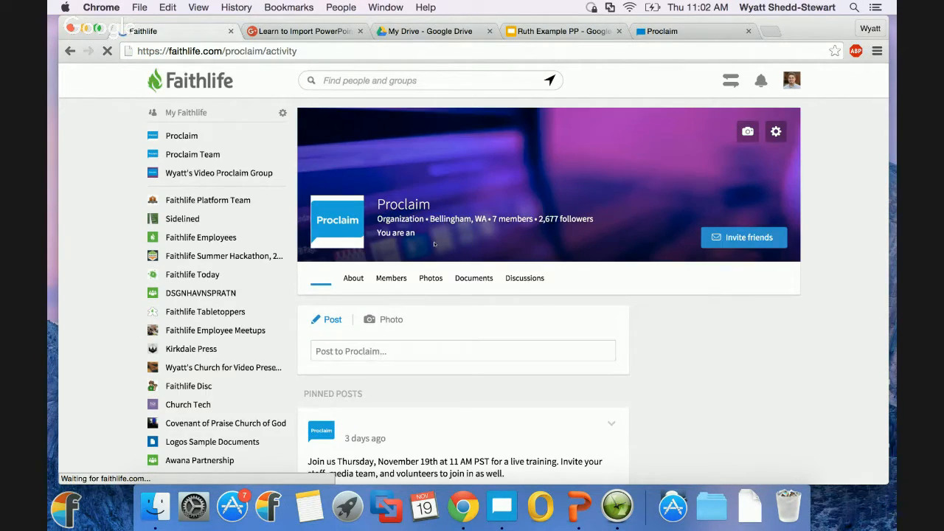
Step: Open the Proclaim group's pinned post about importing PowerPoint into Proclaim and read through its comments
scroll(436, 246, down, 5)
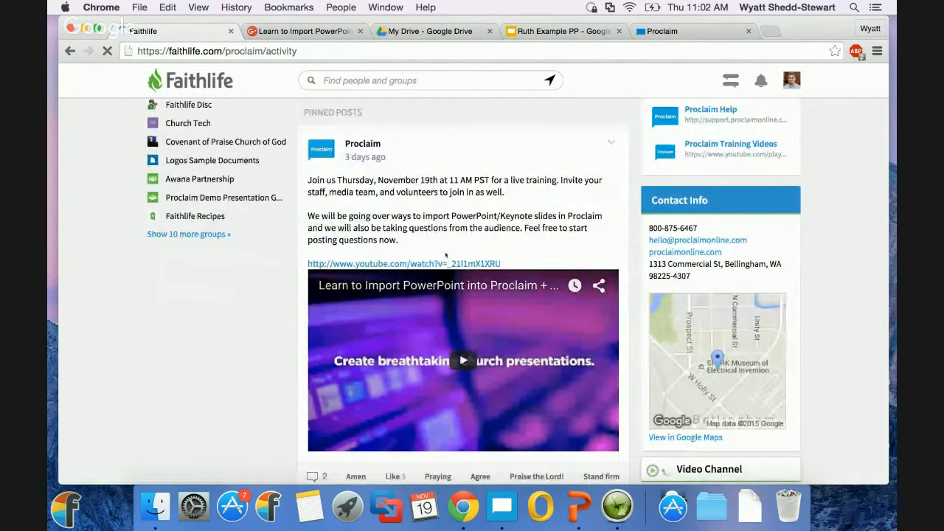
scroll(443, 254, down, 1)
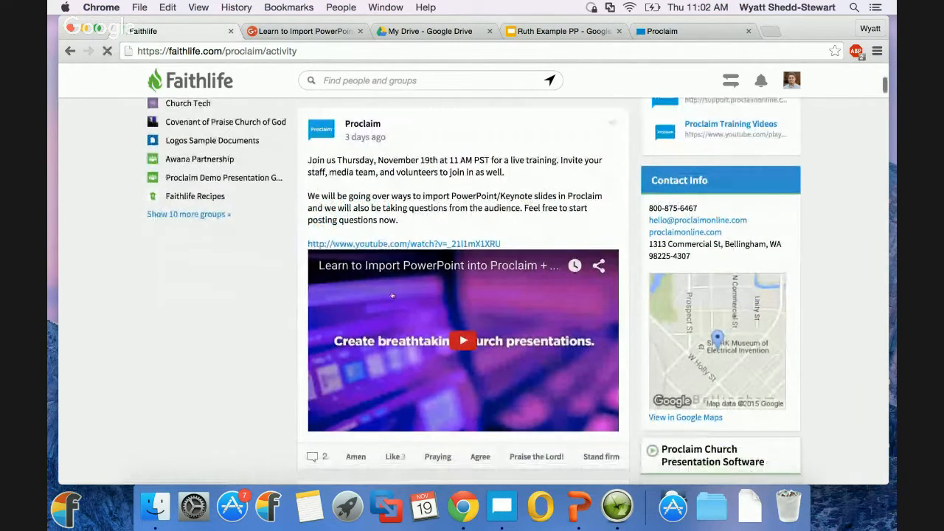
click(377, 142)
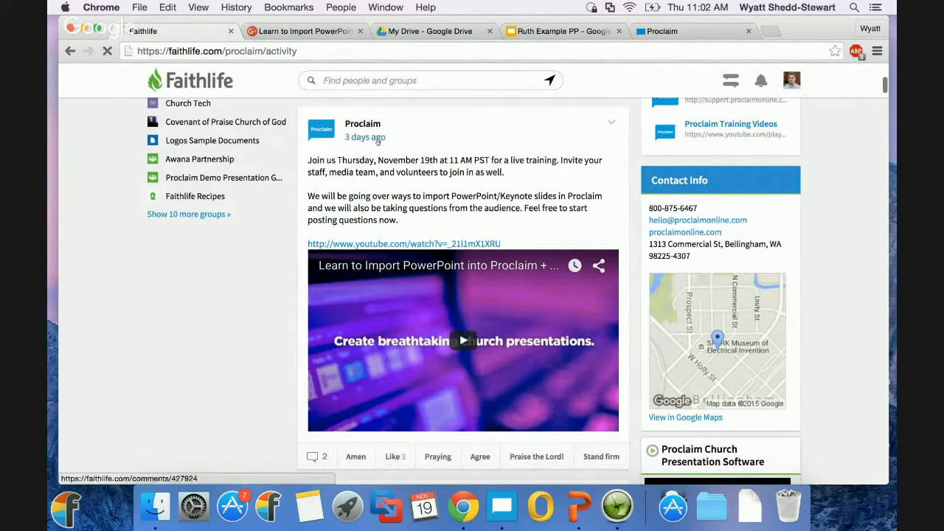
scroll(332, 244, down, 5)
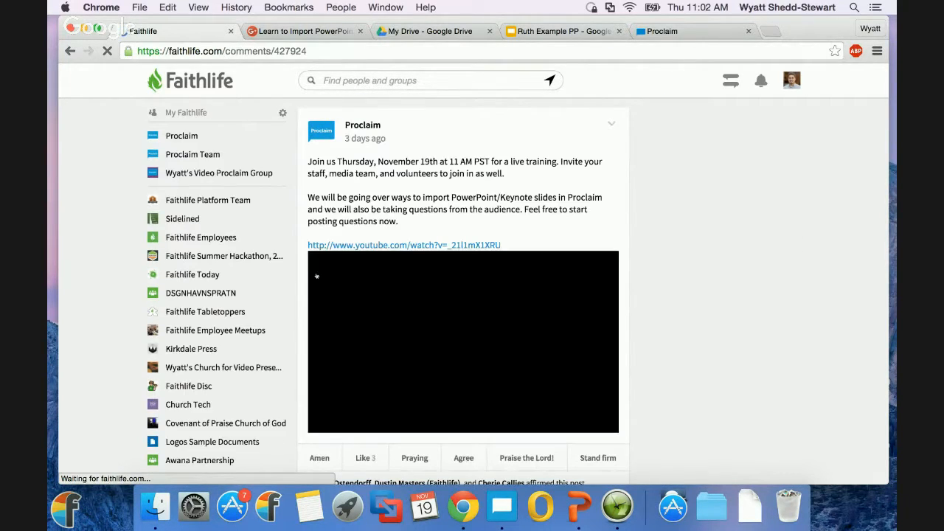
scroll(316, 276, down, 5)
scroll(382, 408, up, 2)
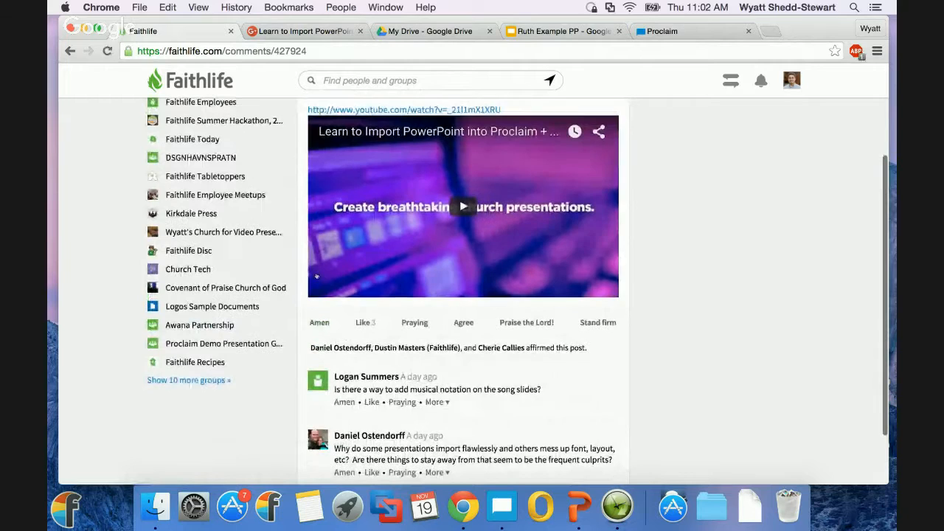
scroll(416, 389, down, 1)
scroll(417, 388, up, 3)
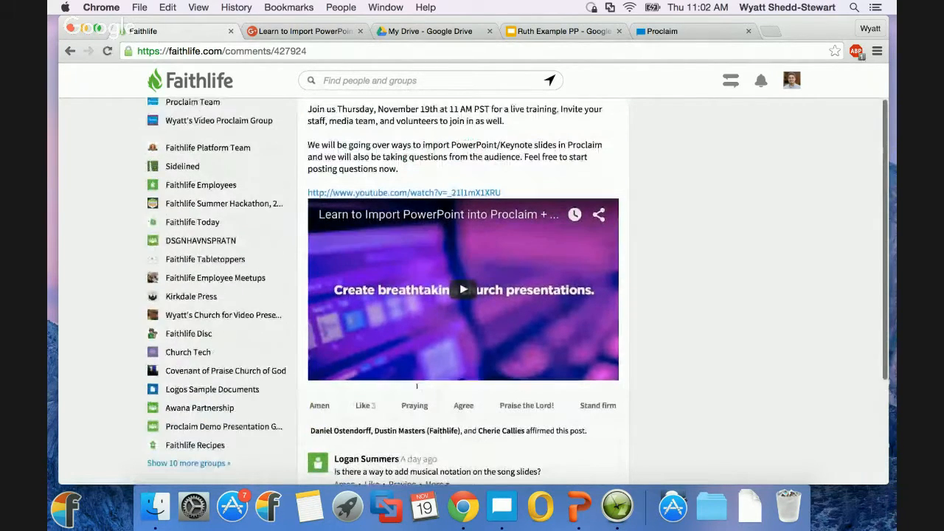
Step: Switch to Proclaim and import the Ruth Example PP presentation from the Desktop, uploading and syncing it to the group
key(ctrl+Right)
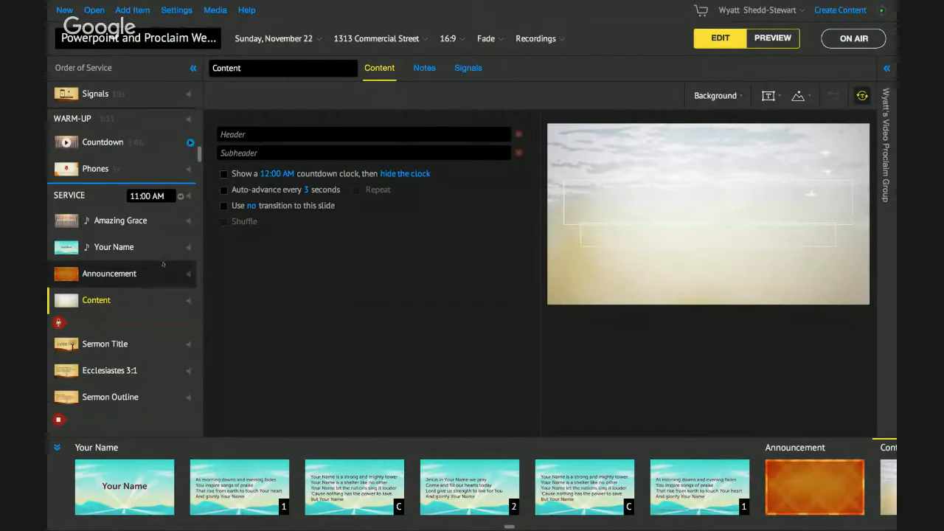
scroll(87, 194, up, 2)
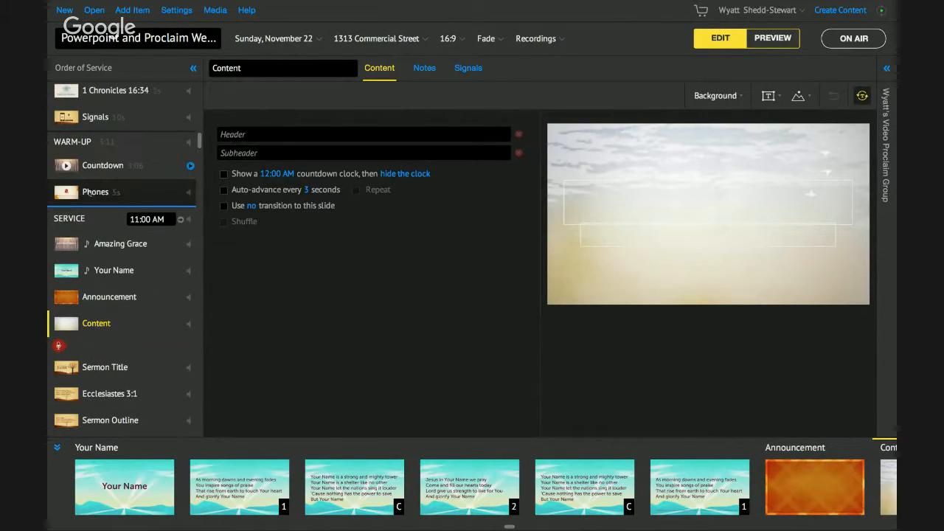
scroll(87, 194, up, 5)
scroll(86, 193, down, 10)
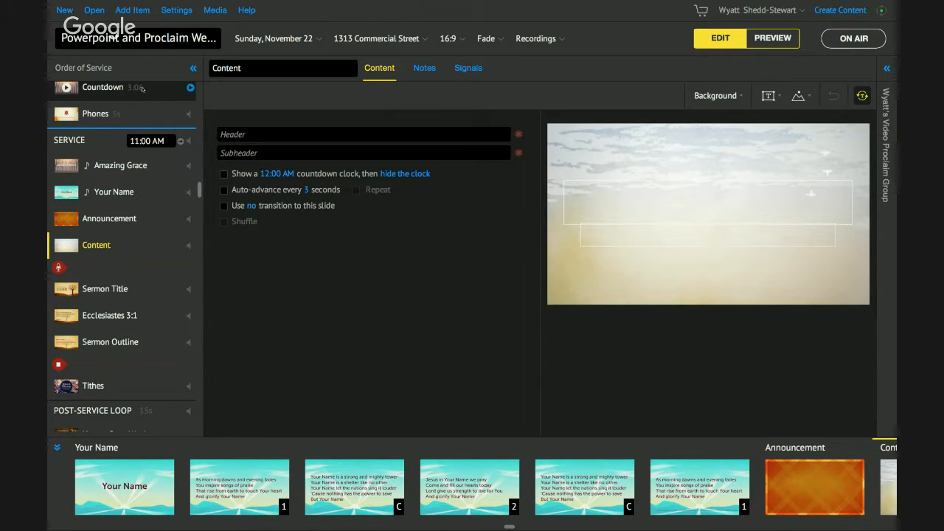
click(140, 11)
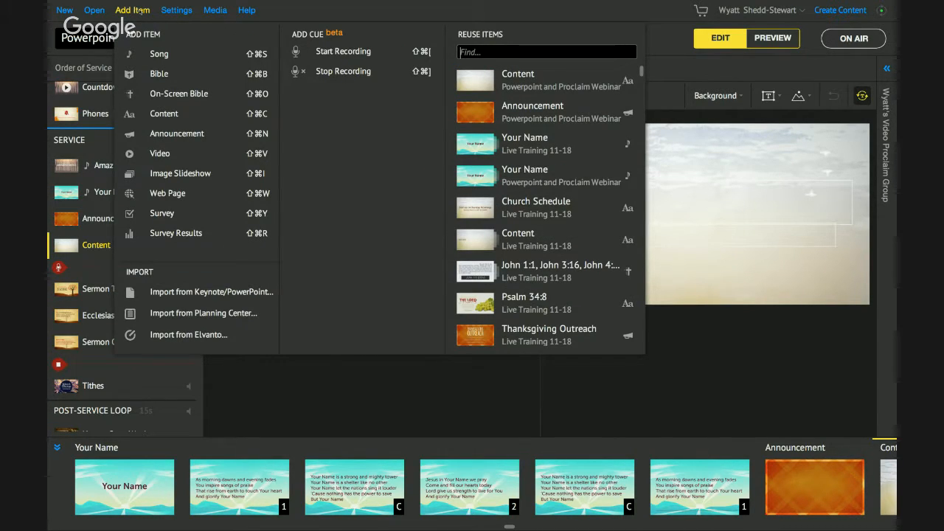
click(200, 292)
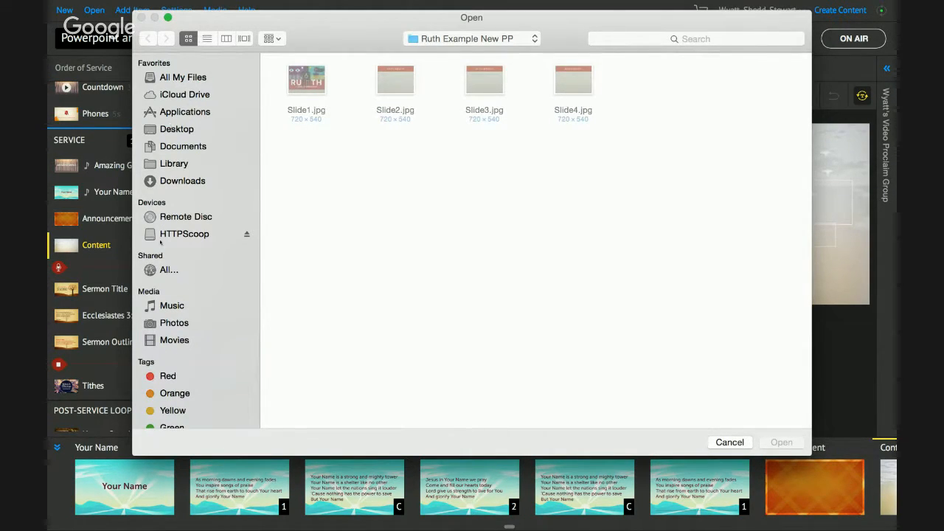
click(184, 130)
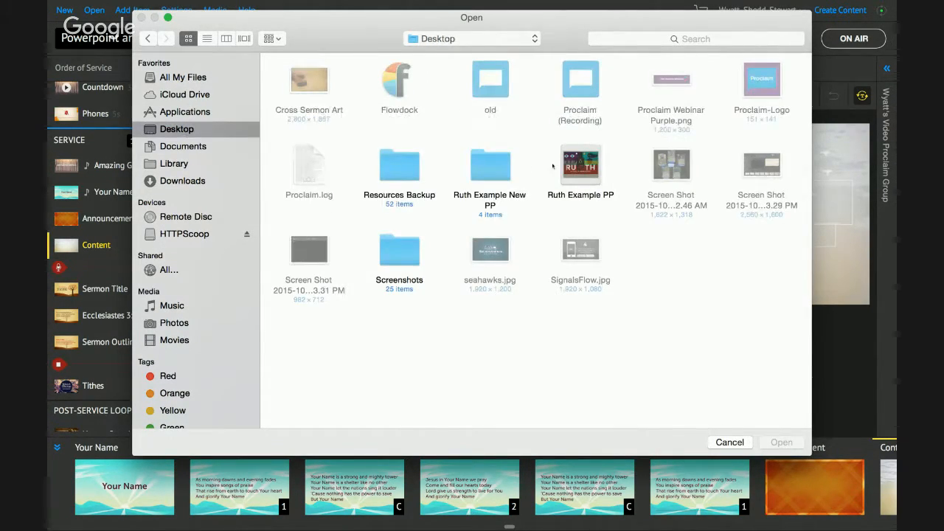
click(588, 195)
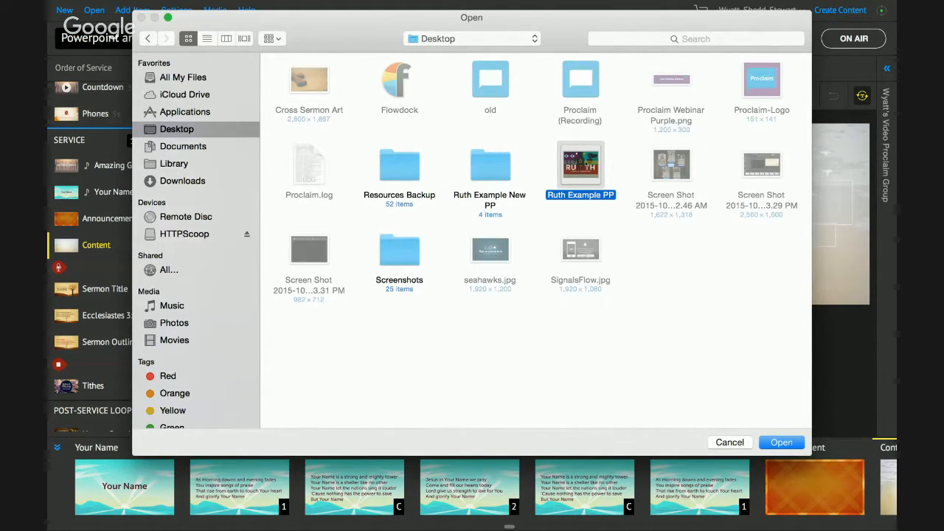
click(781, 443)
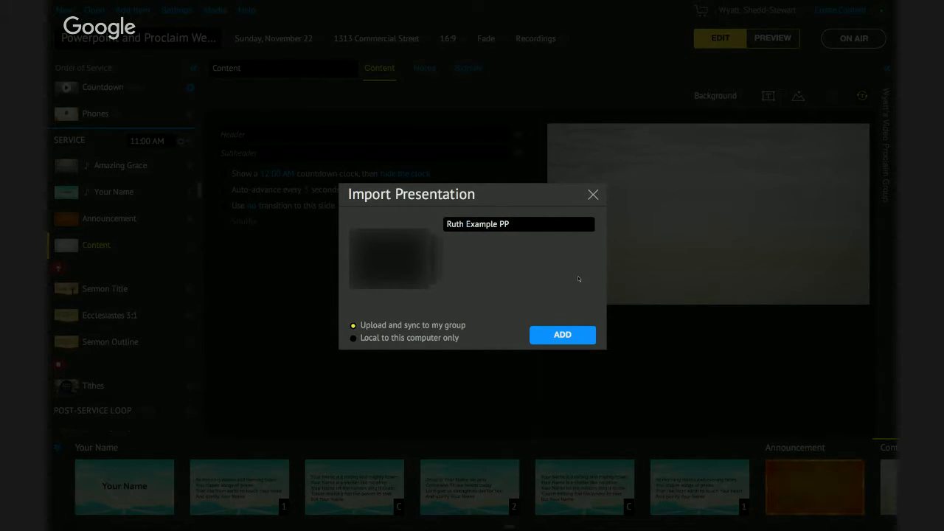
click(562, 335)
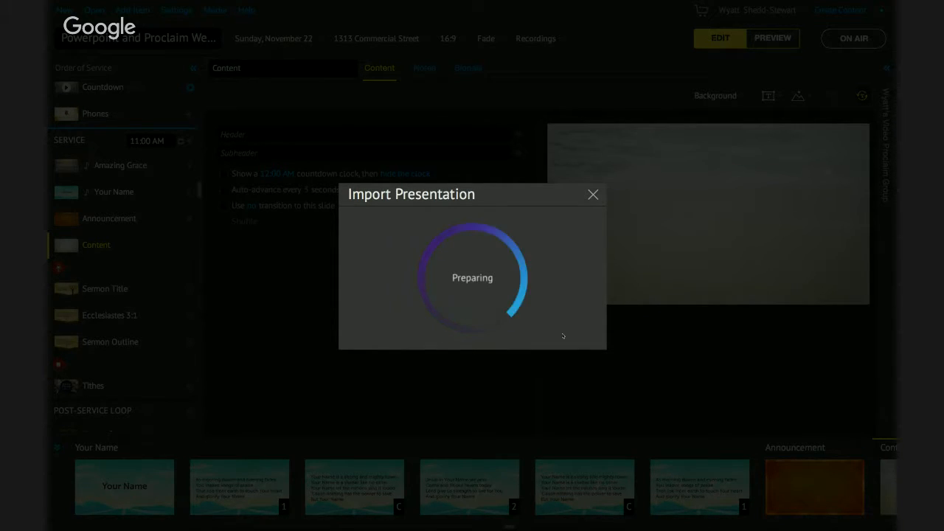
Step: Compare the imported slide previews with the original four slides of Ruth Example PP.ppt in PowerPoint
key(ctrl+Left)
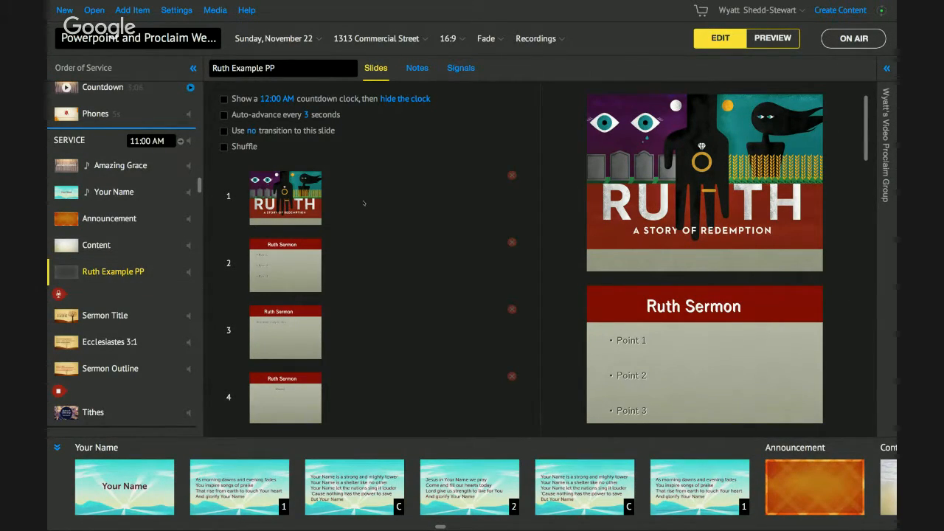
scroll(631, 214, down, 1)
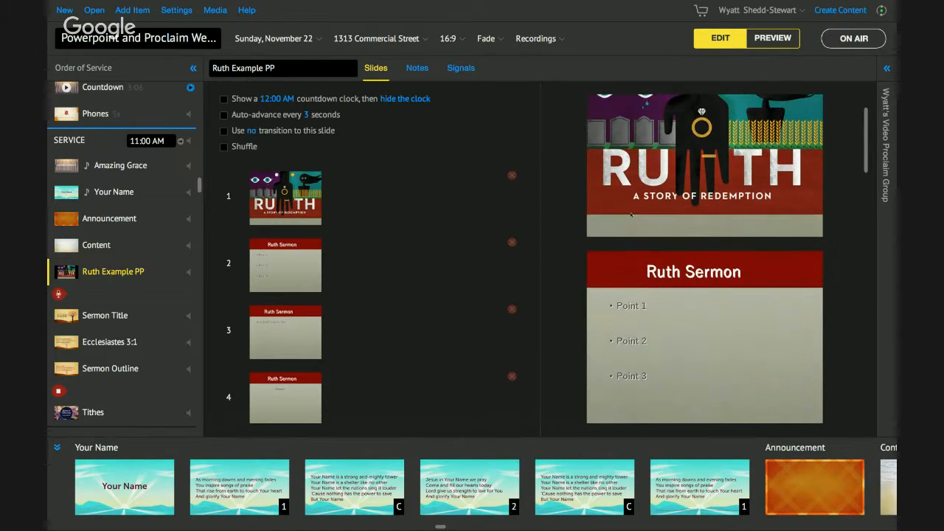
scroll(630, 215, up, 1)
mouse_move(419, 525)
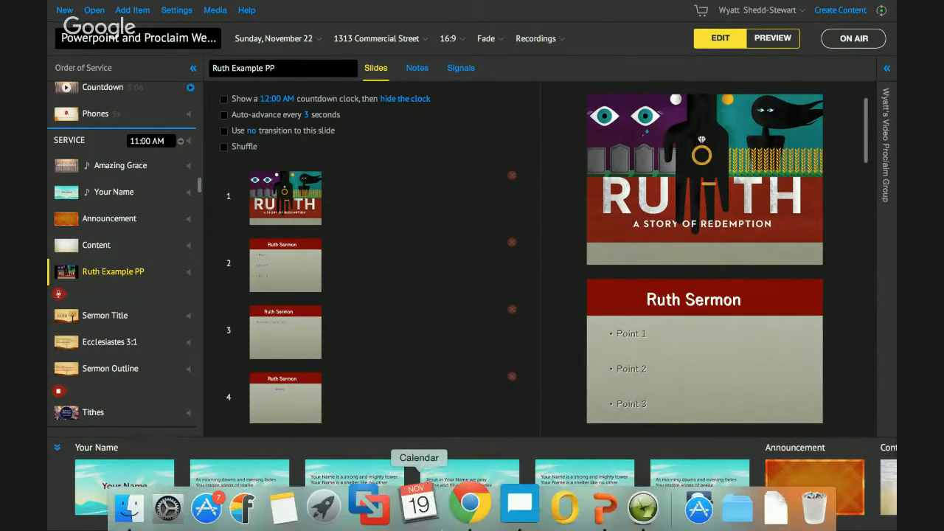
key(ctrl+Left)
click(891, 316)
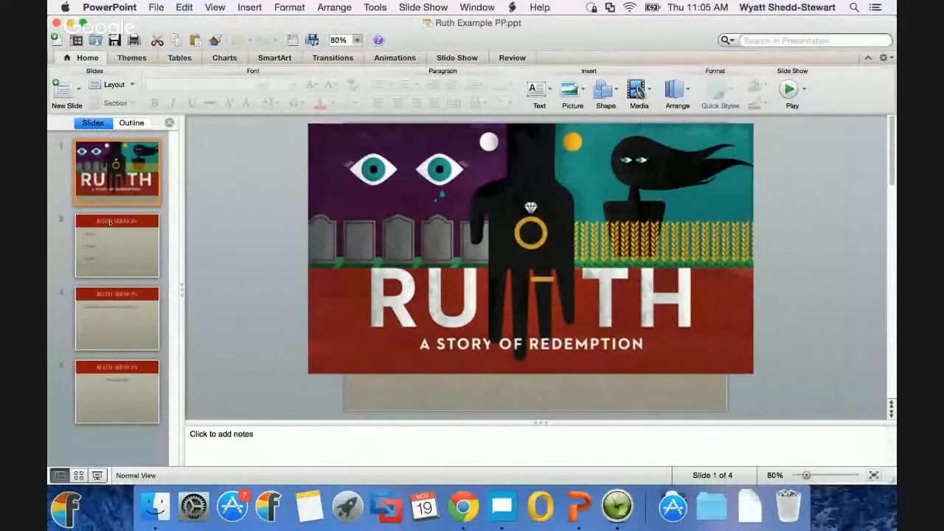
click(109, 222)
click(129, 304)
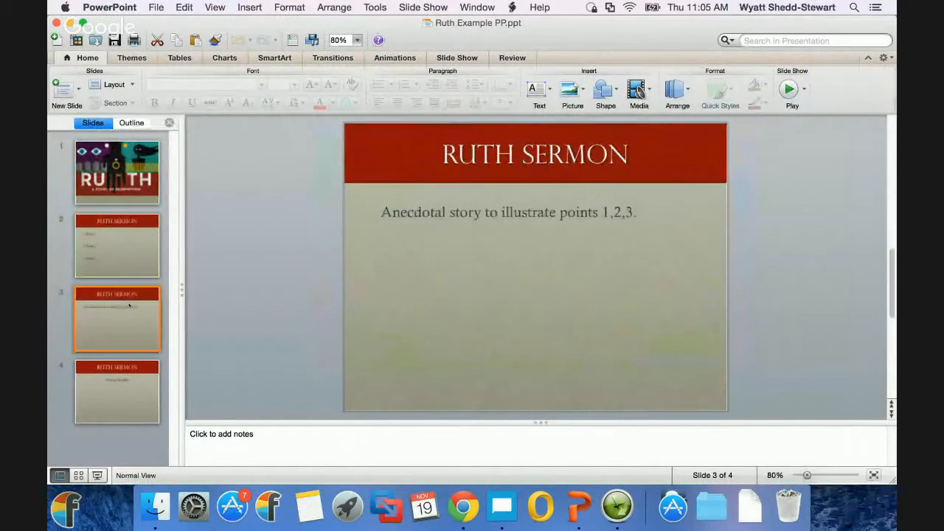
click(129, 387)
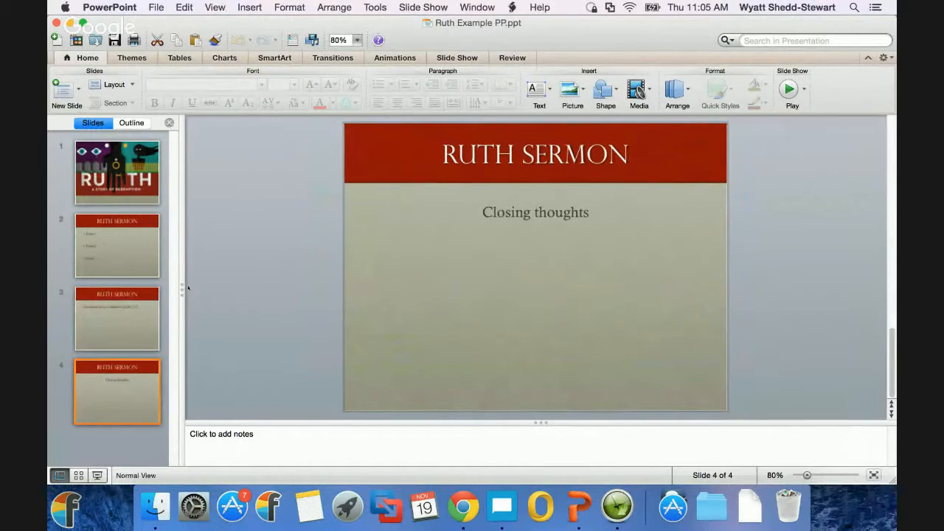
click(126, 194)
Step: Return to Proclaim and scroll through the imported Ruth Example PP slide previews
key(ctrl+Right)
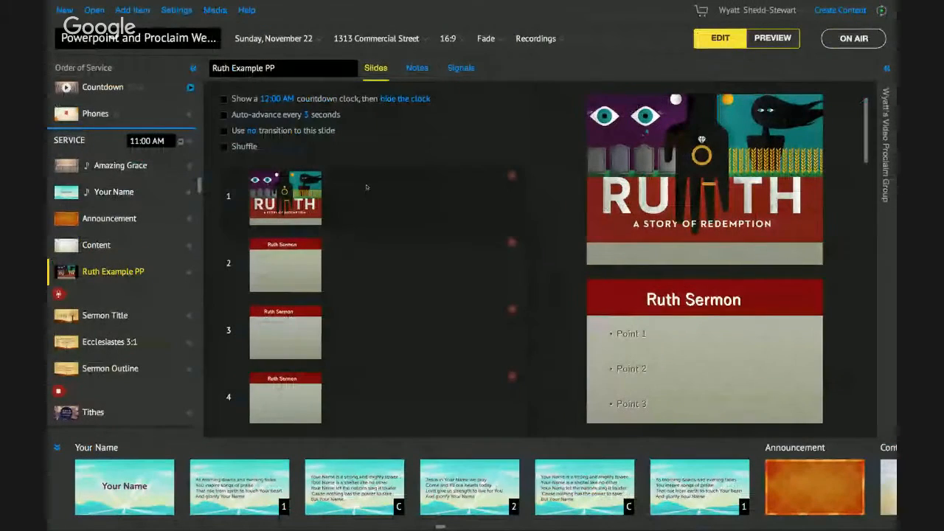
scroll(696, 183, down, 5)
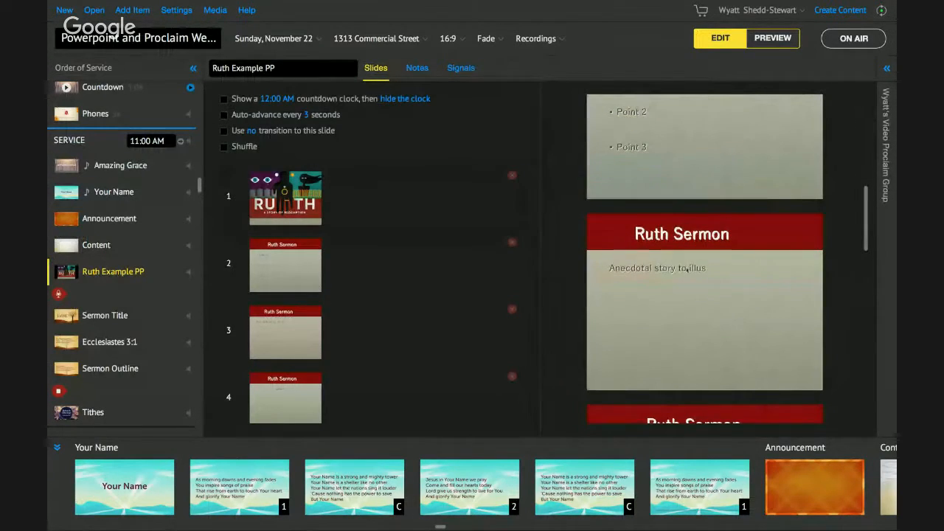
scroll(696, 182, down, 3)
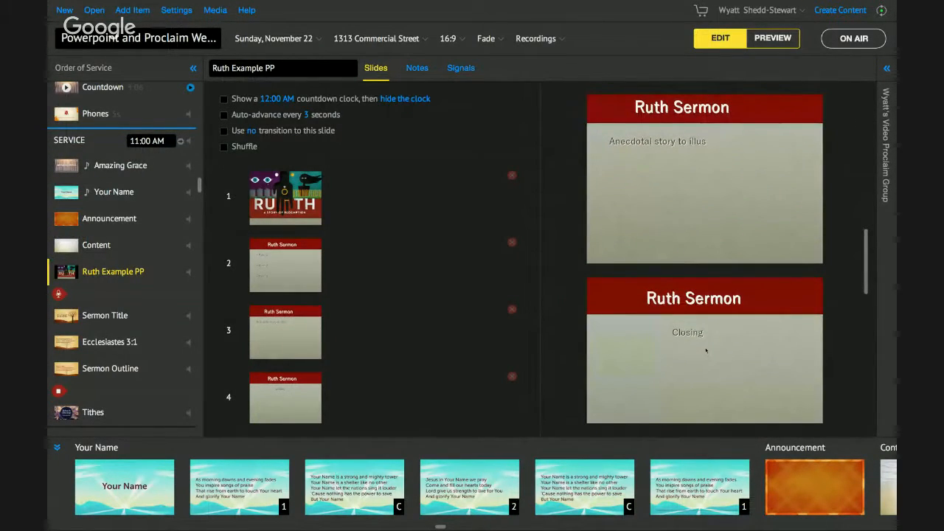
scroll(705, 338, up, 2)
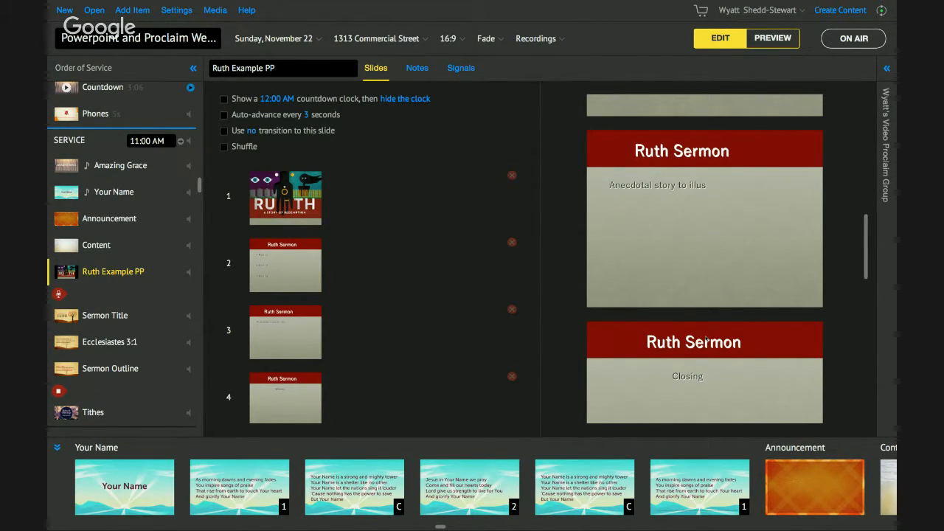
scroll(762, 270, up, 2)
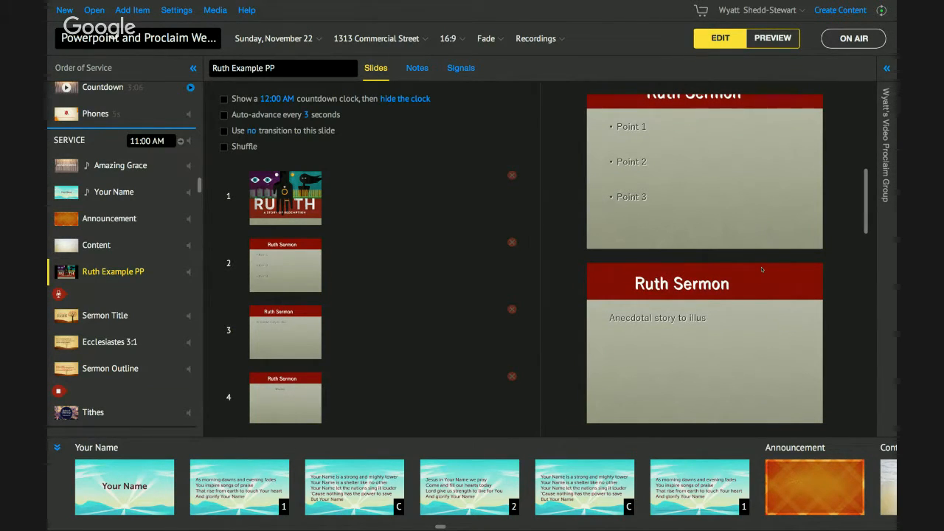
scroll(762, 269, up, 1)
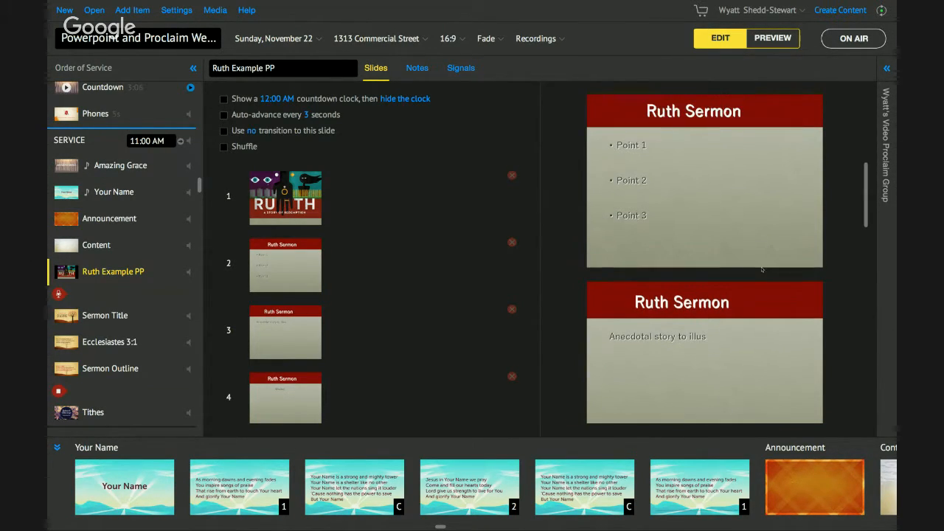
scroll(762, 270, up, 3)
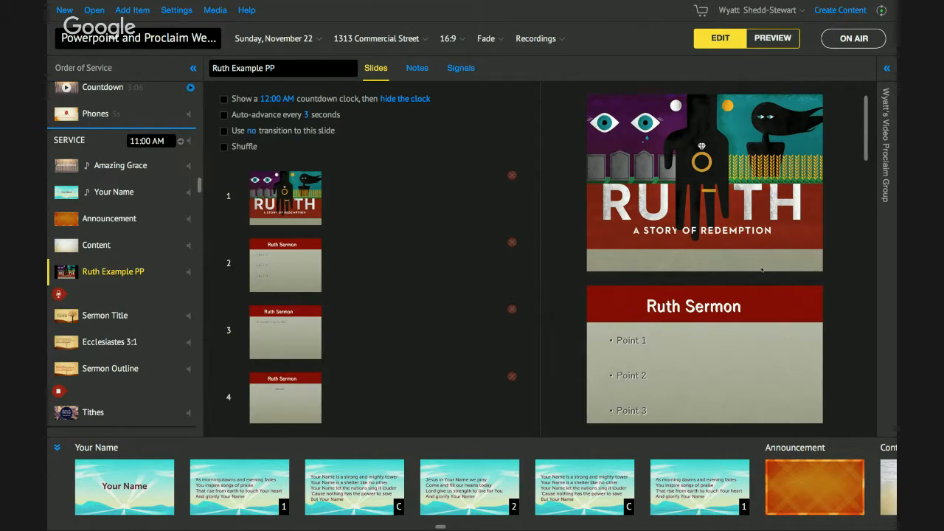
Step: Delete the Ruth Example PP item from the service's order of service
right_click(137, 267)
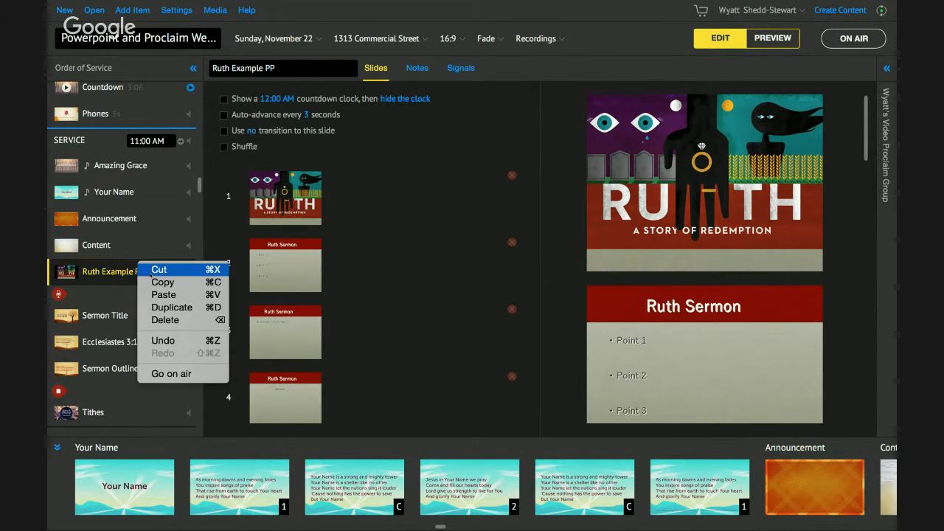
click(178, 318)
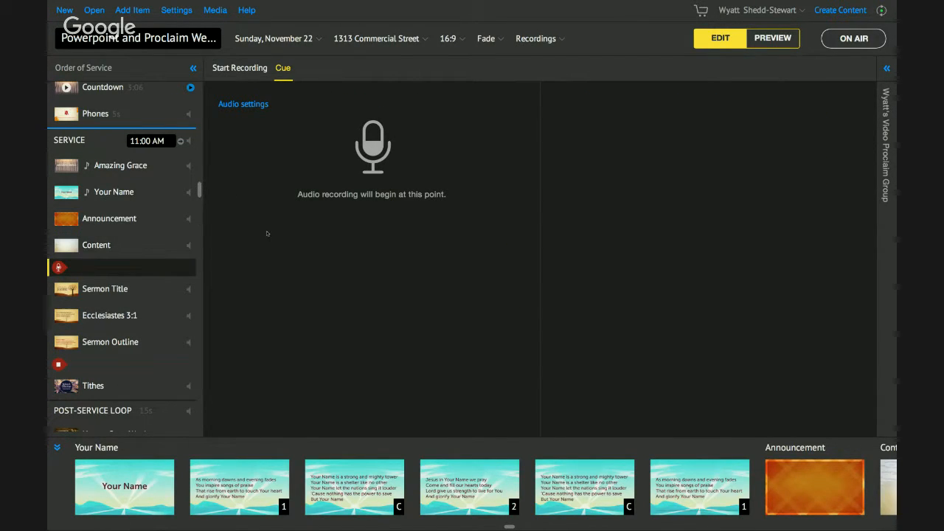
Step: Switch to the Ruth Example PP presentation in PowerPoint
key(ctrl+Left)
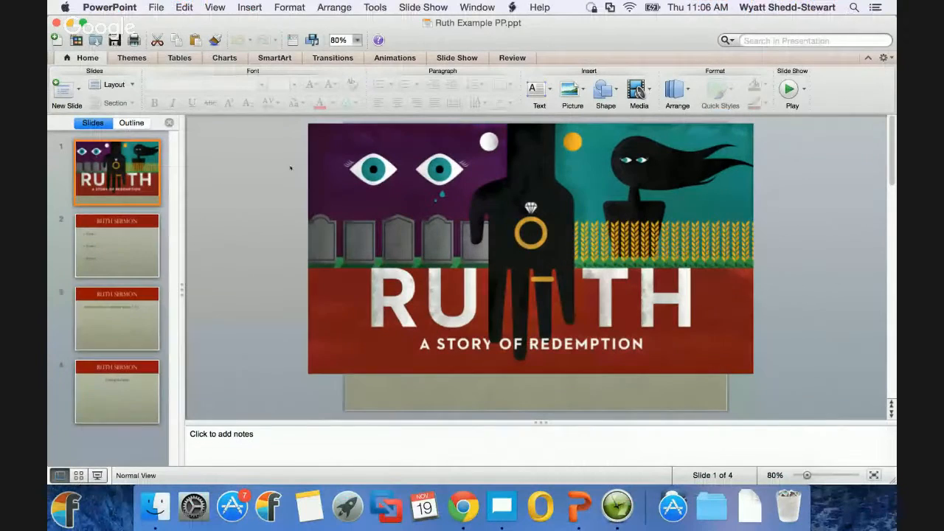
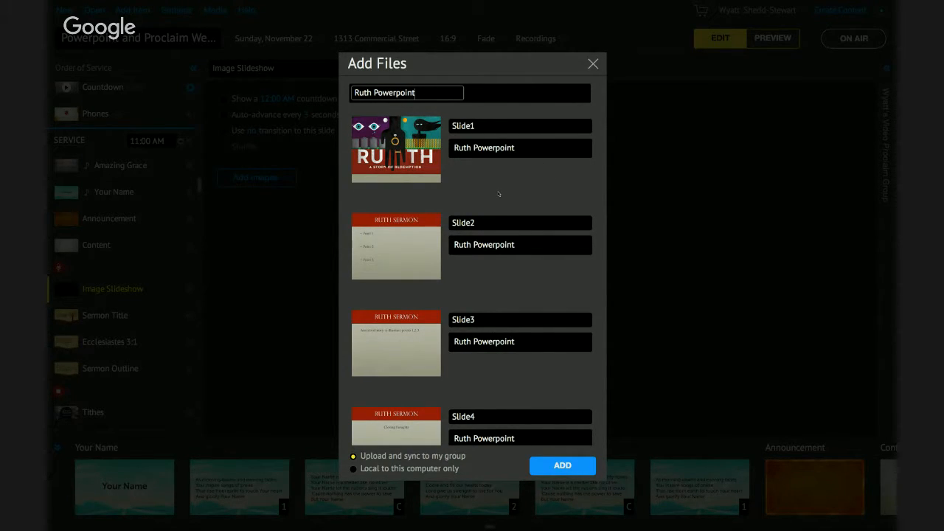
Step: Add the four Ruth Powerpoint slides to the service as an image slideshow, uploading and syncing to the group
scroll(491, 125, down, 1)
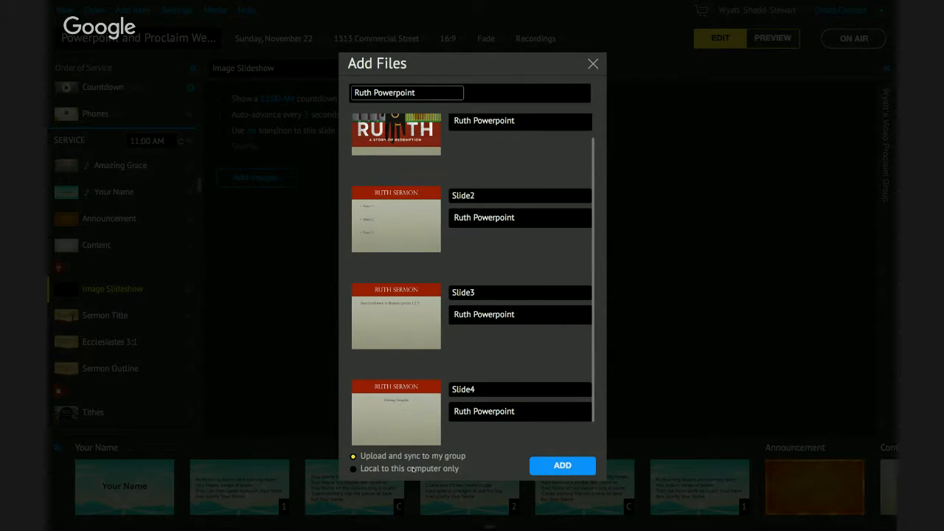
click(561, 466)
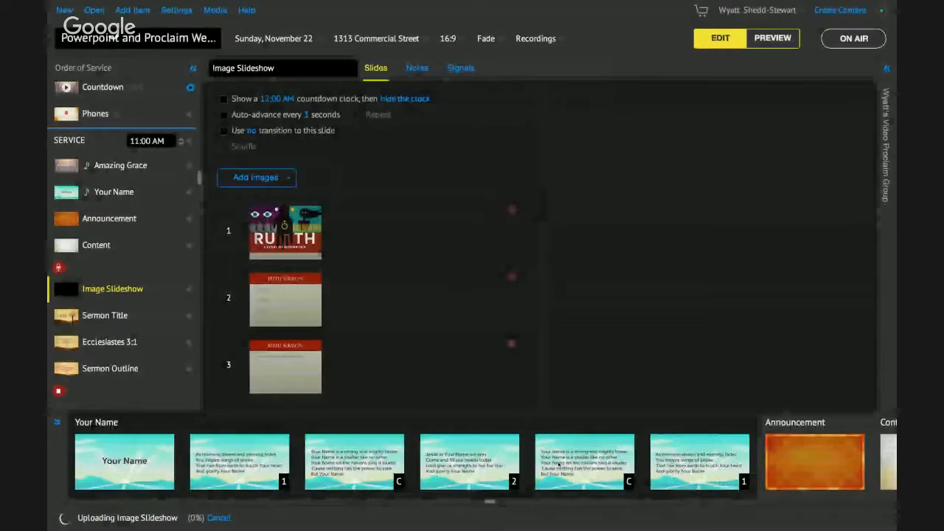
Step: Move the Image Slideshow item up one position in the order of service
scroll(358, 301, down, 1)
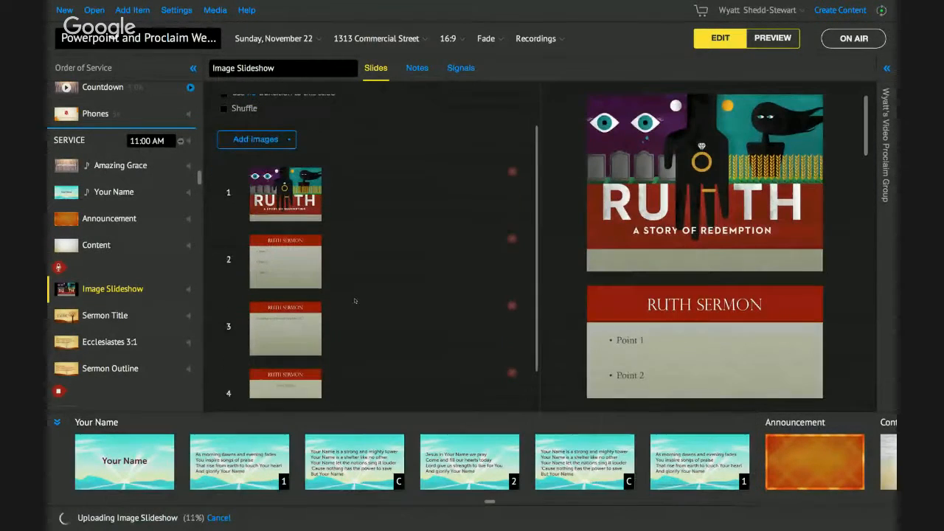
drag(116, 295, 116, 270)
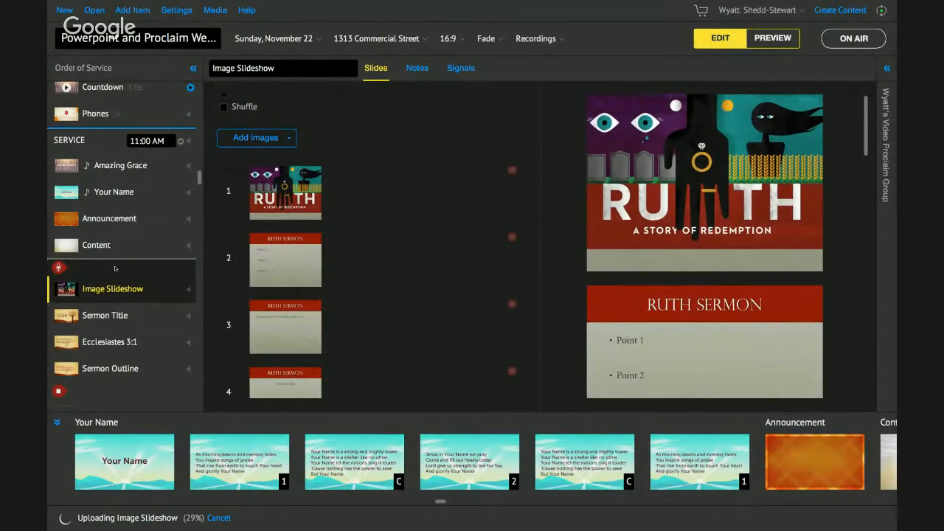
Step: Scroll through the image slideshow's slide previews
scroll(342, 198, down, 1)
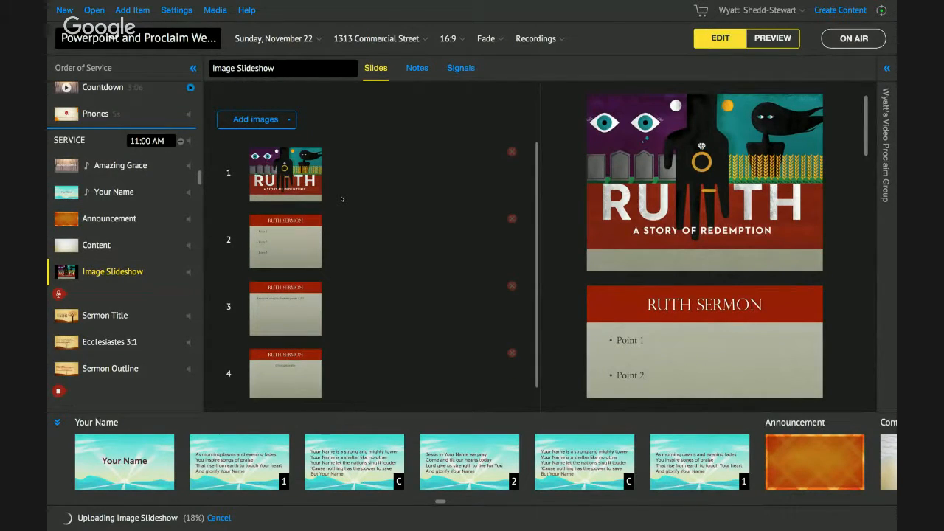
scroll(639, 186, down, 5)
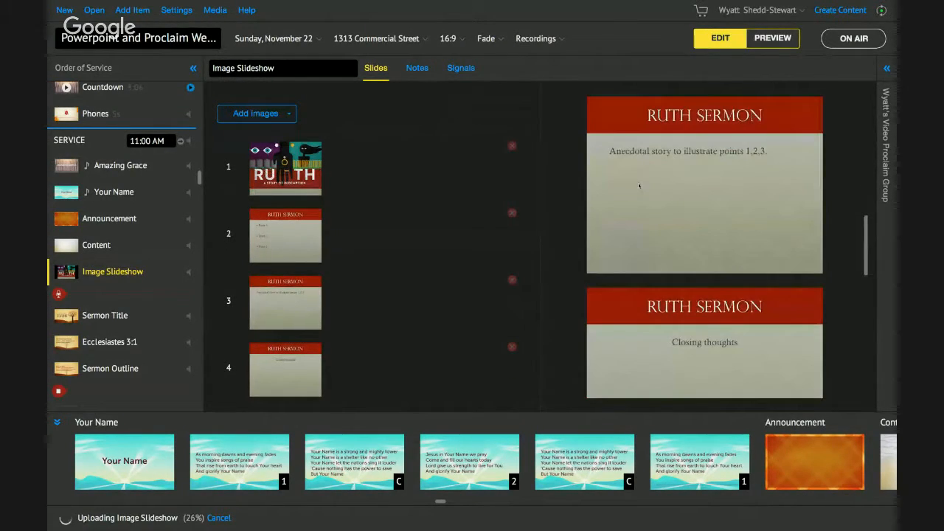
scroll(731, 361, down, 2)
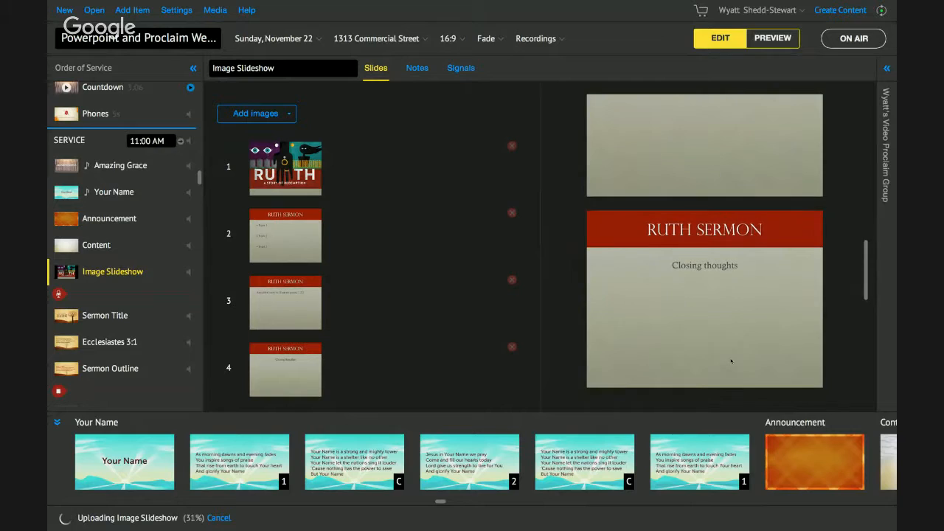
scroll(731, 361, down, 3)
scroll(731, 361, up, 10)
scroll(731, 361, up, 3)
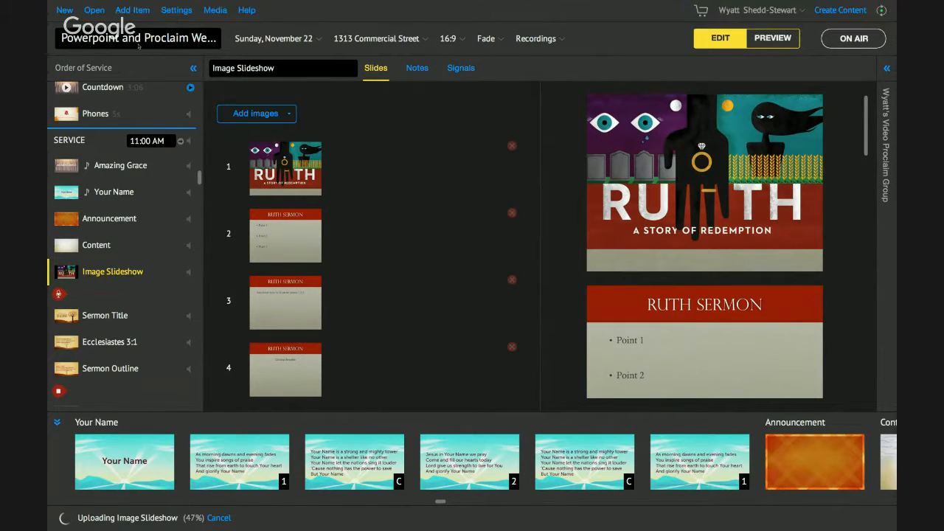
Step: Select the Image Slideshow item in the order of service
click(133, 10)
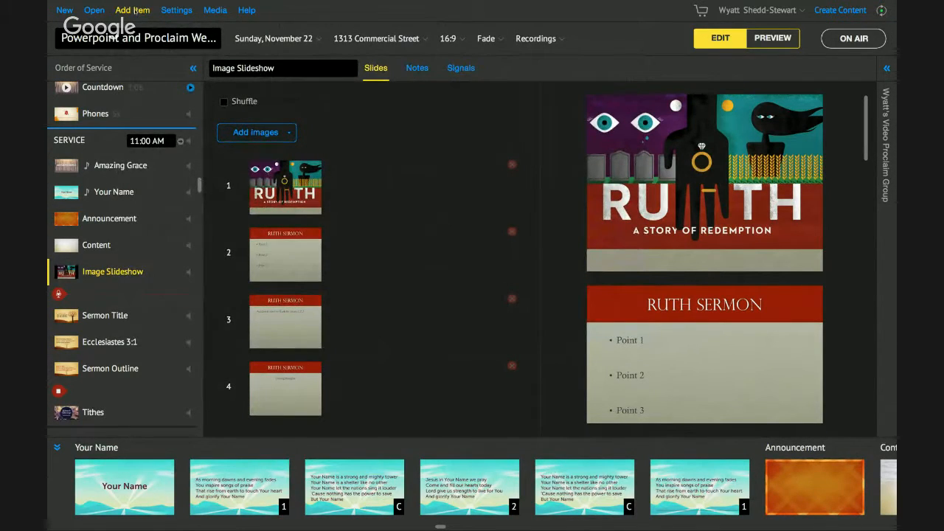
click(132, 10)
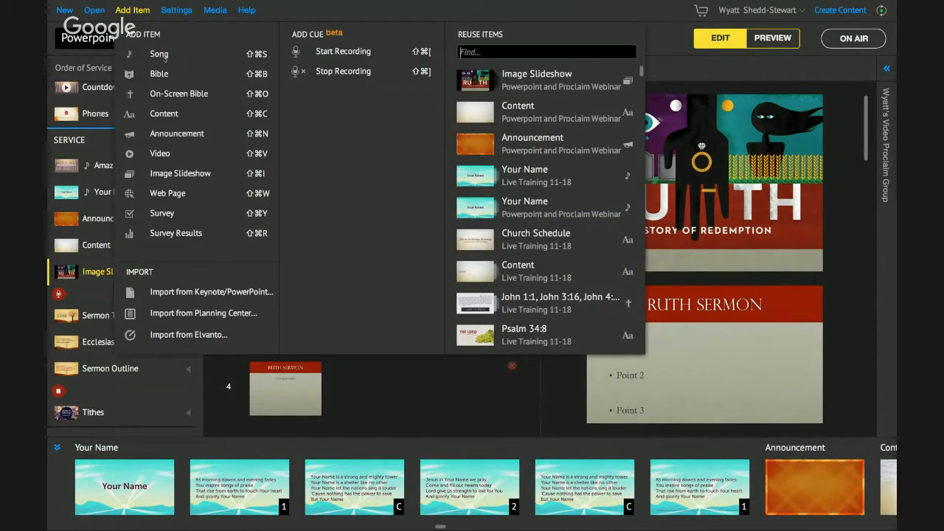
click(217, 379)
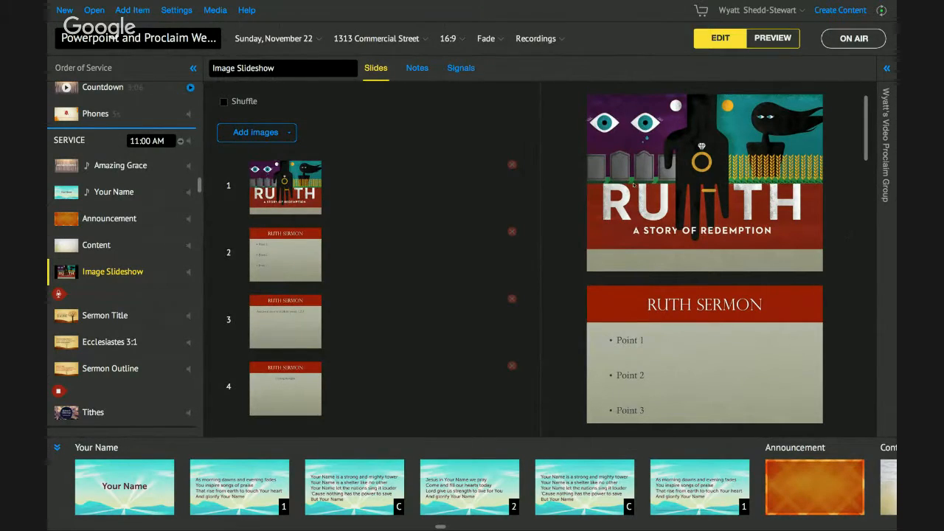
click(126, 270)
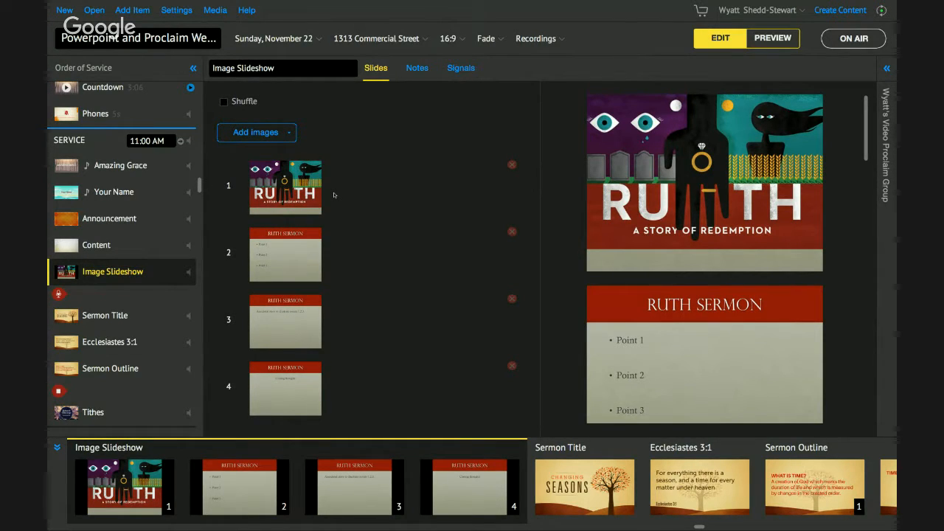
key(super+Tab)
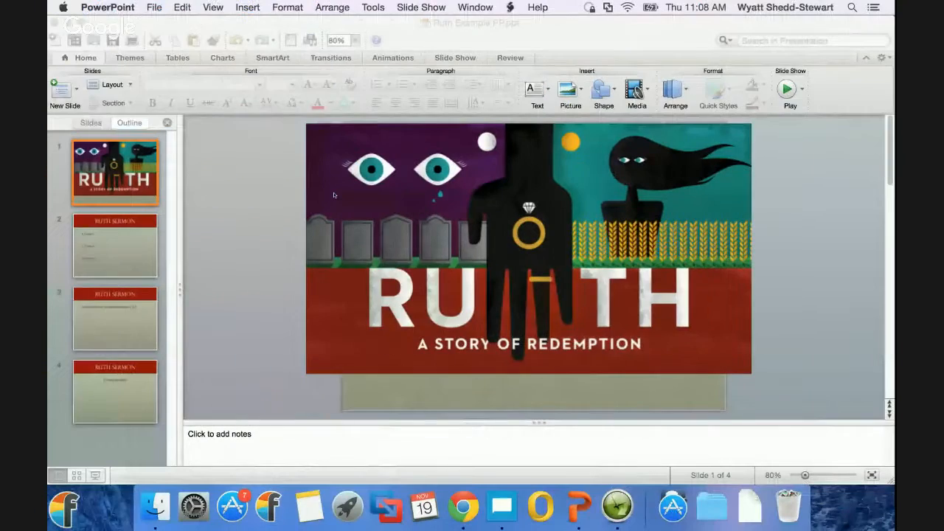
click(156, 8)
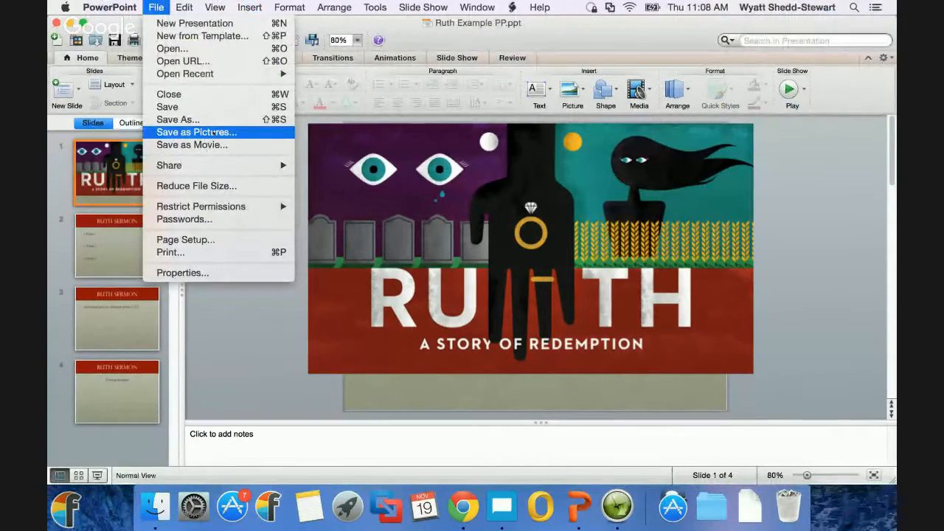
click(160, 9)
key(ctrl+Right)
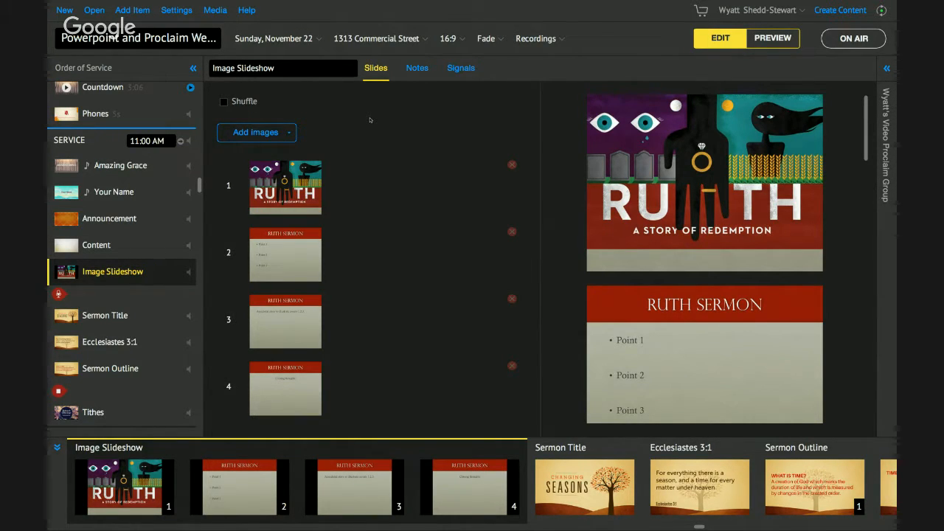
key(ctrl+Left)
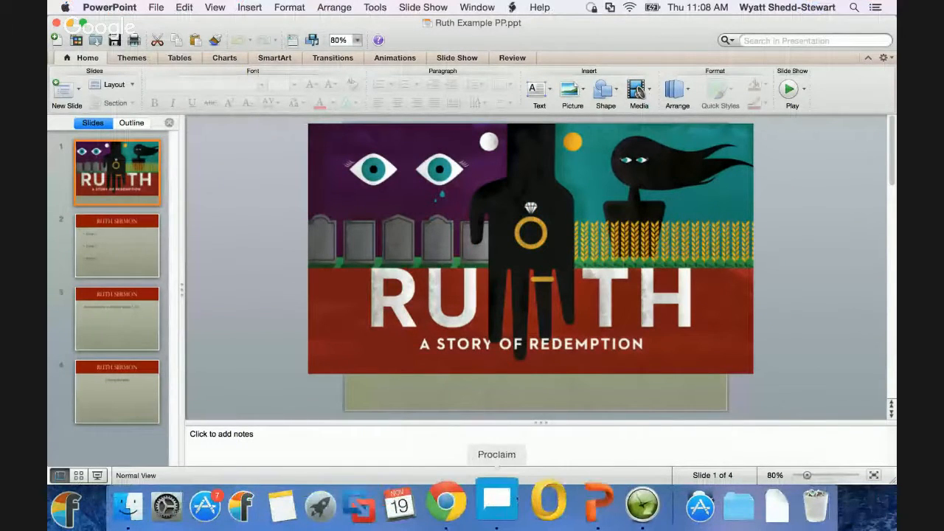
click(446, 502)
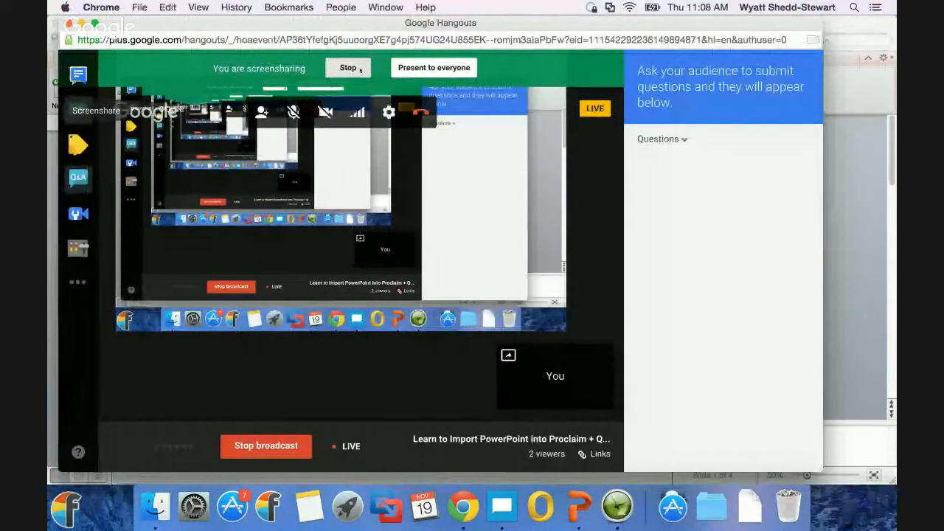
click(360, 70)
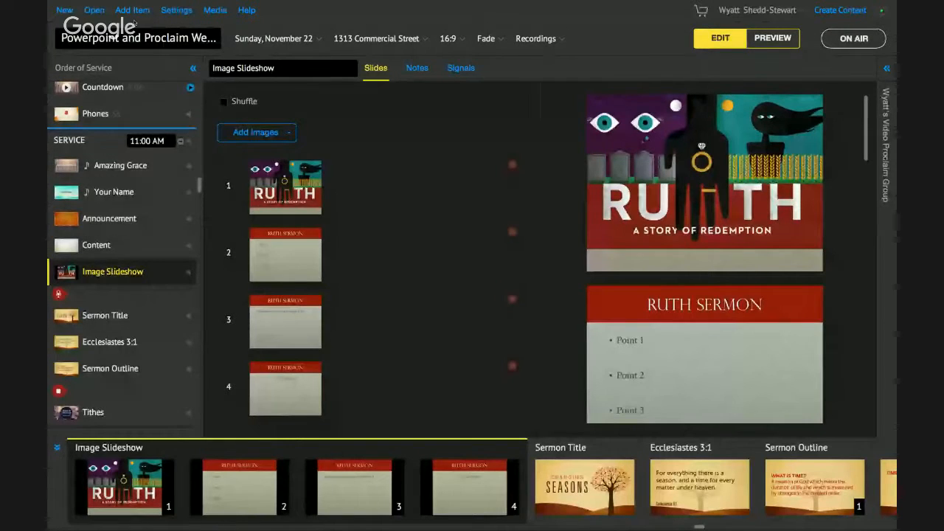
click(132, 10)
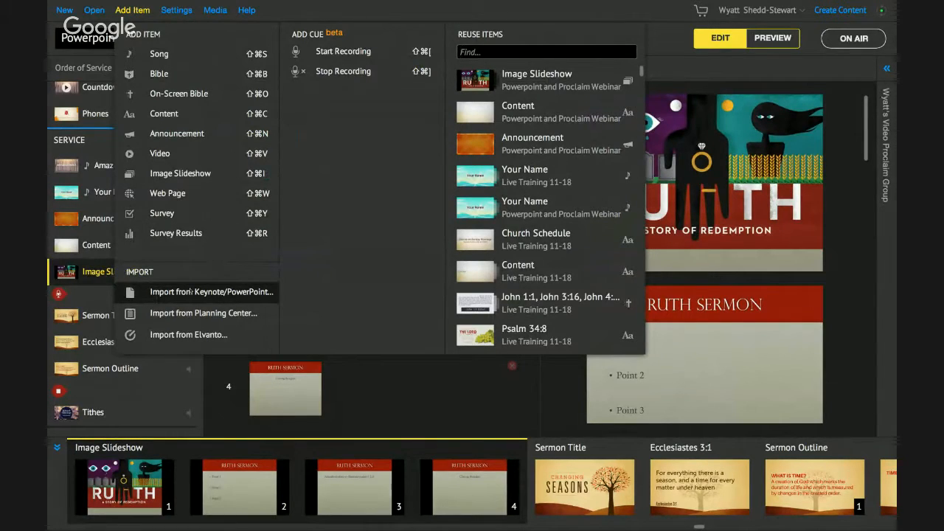
click(190, 292)
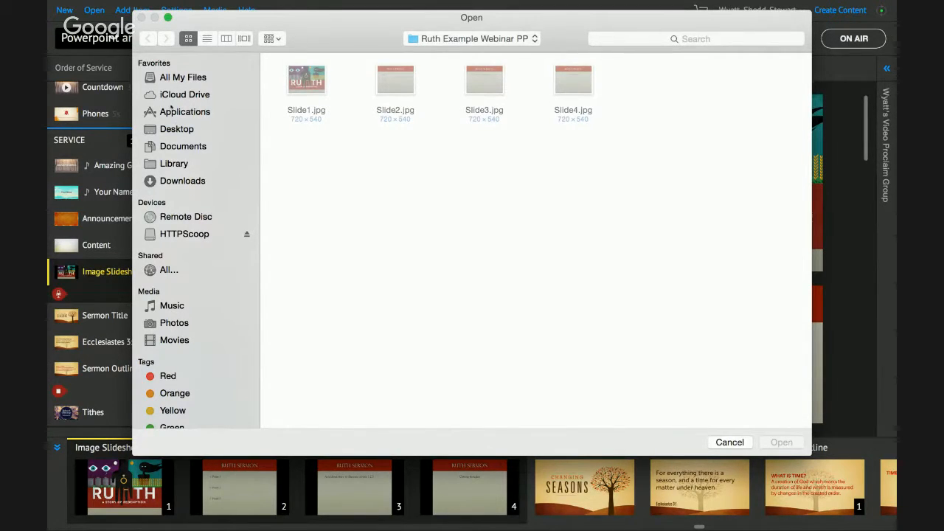
click(177, 130)
click(566, 171)
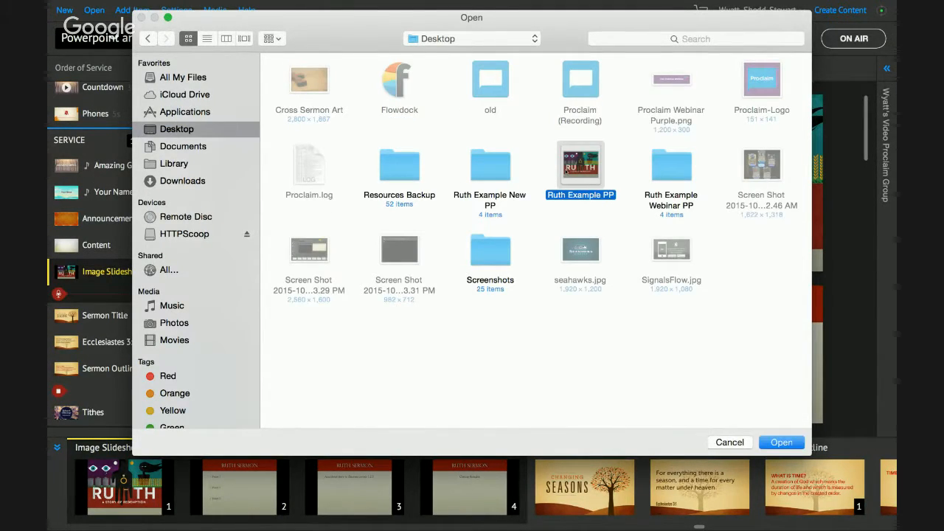
click(781, 442)
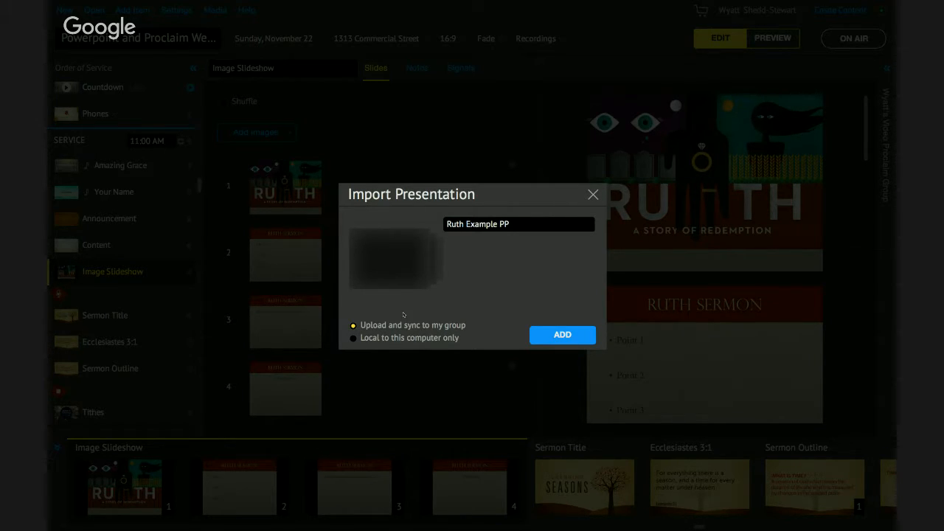
click(593, 196)
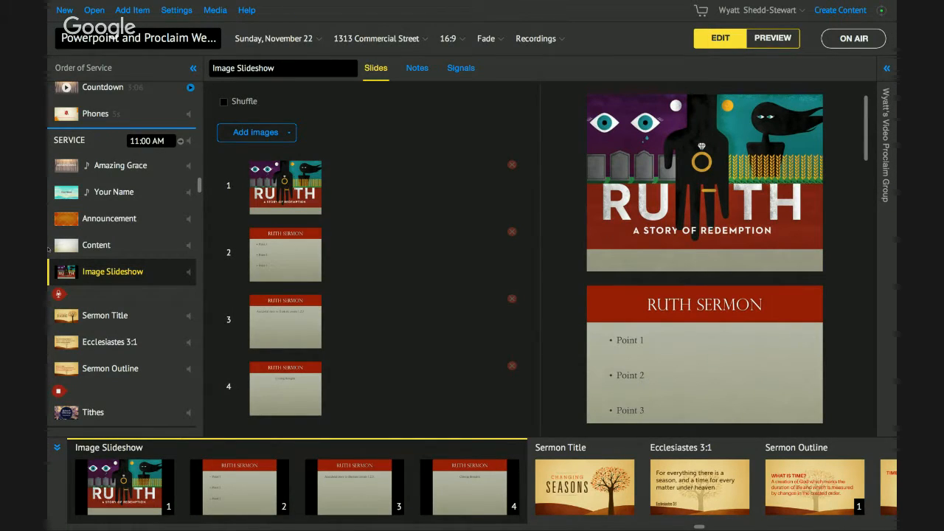
Step: Browse the Your Name, Image Slideshow and Sermon Title items in the order of service
click(111, 192)
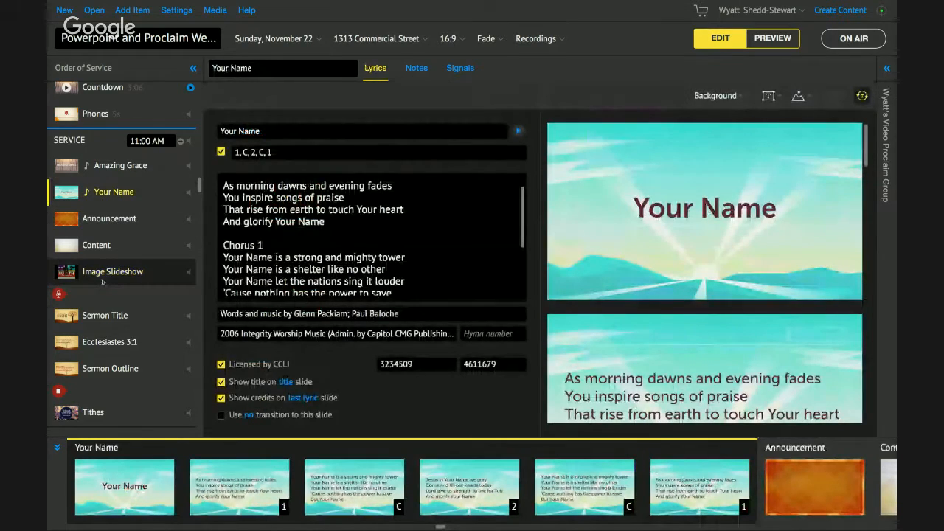
click(102, 279)
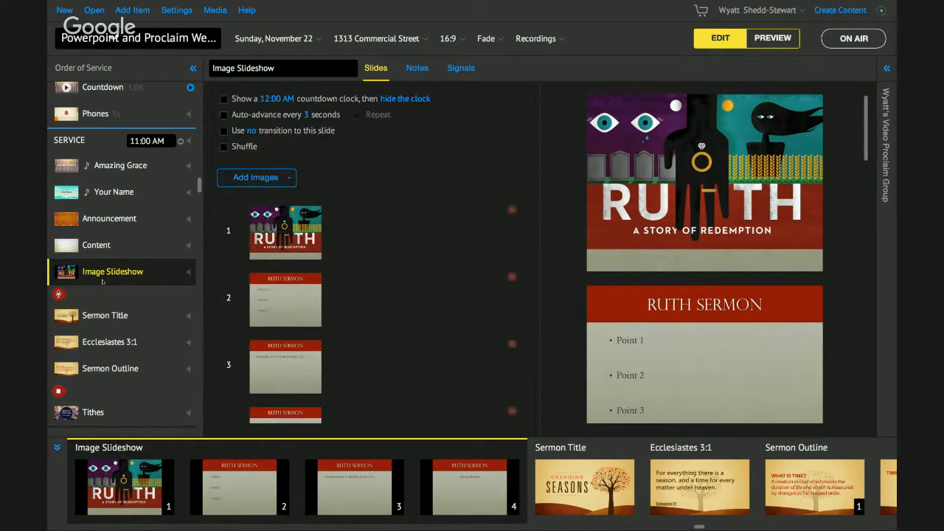
click(102, 315)
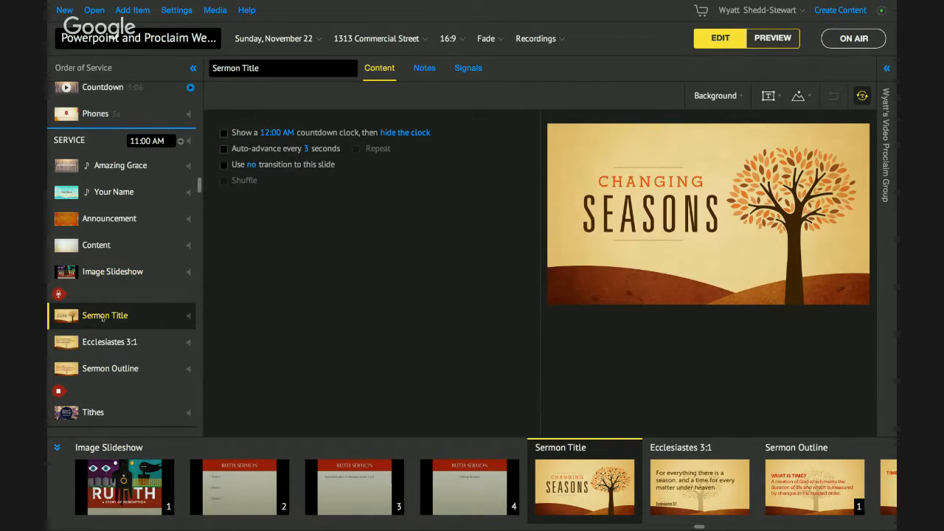
click(99, 273)
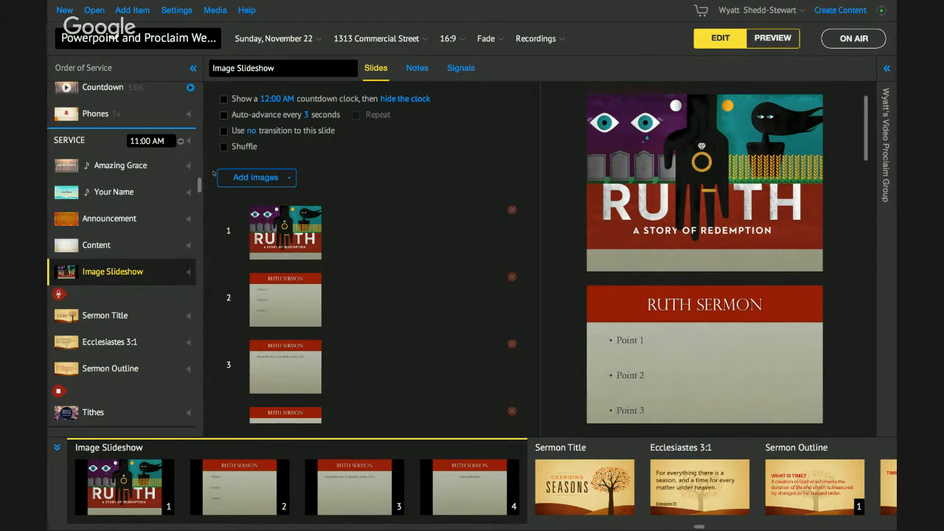
Step: Open Proclaim's online help in the browser and search it for Powerpoint
click(251, 14)
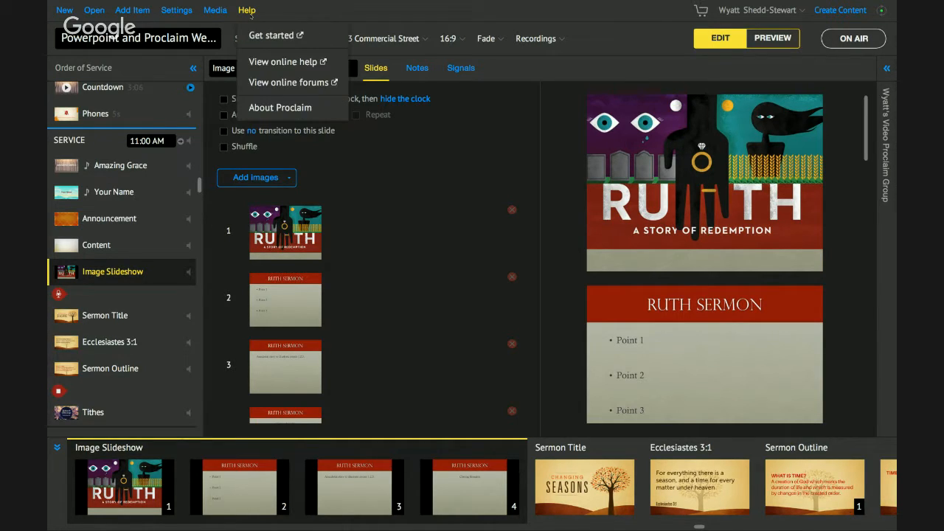
click(288, 62)
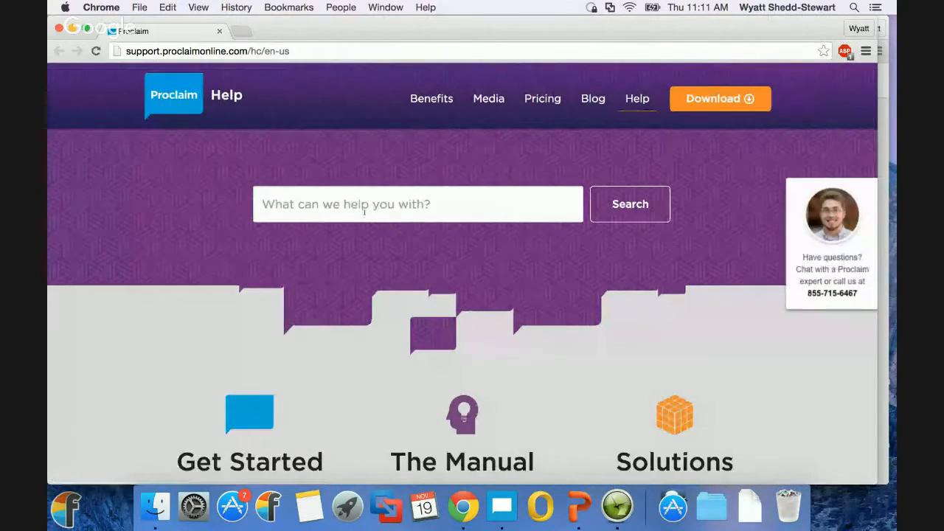
click(363, 213)
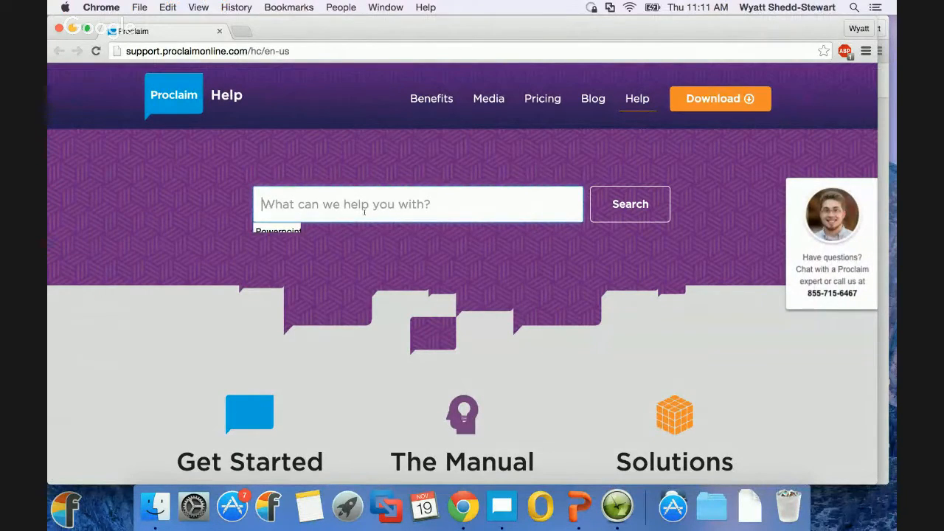
text(Powerpoint)
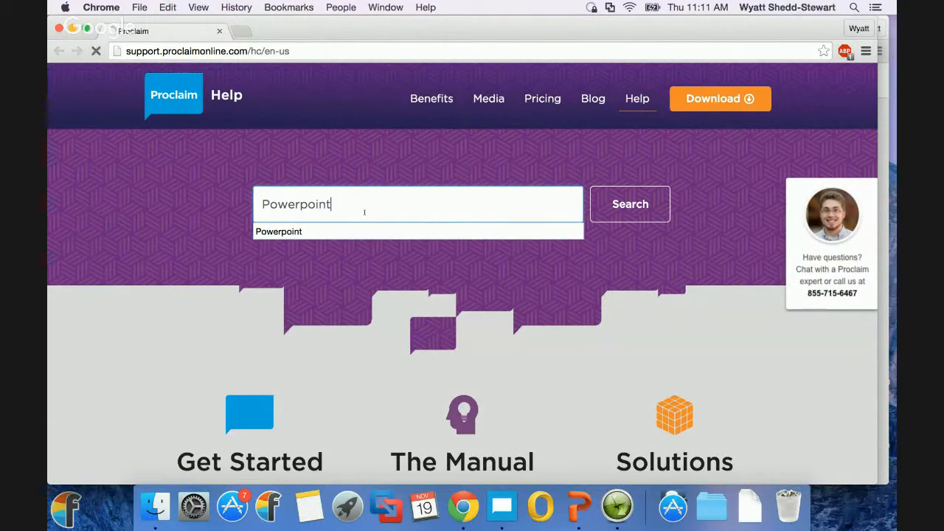
key(Return)
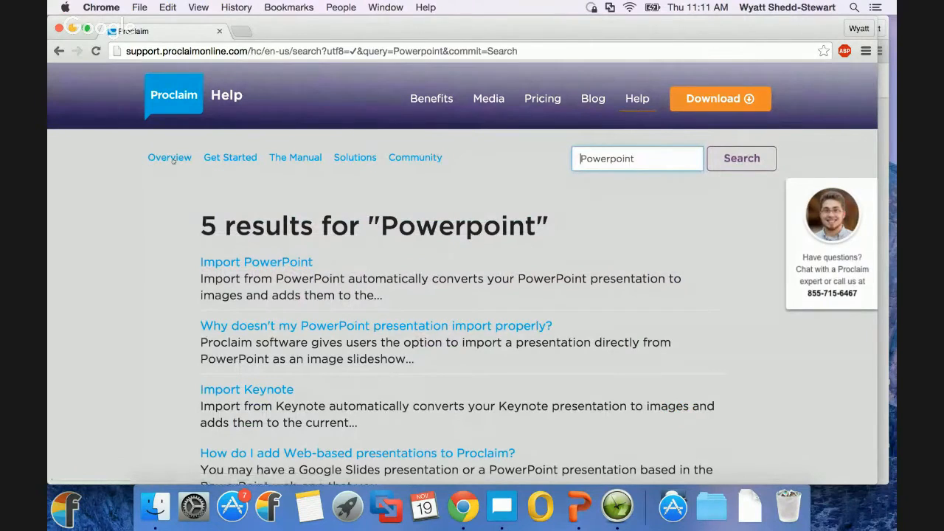
Step: Read through the help search results for Powerpoint
scroll(217, 303, down, 5)
scroll(158, 305, up, 2)
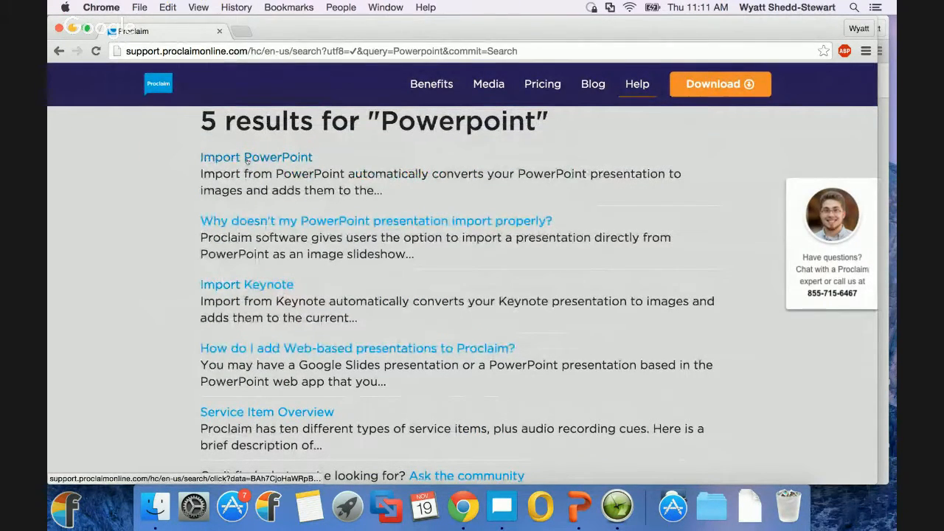
scroll(139, 219, down, 1)
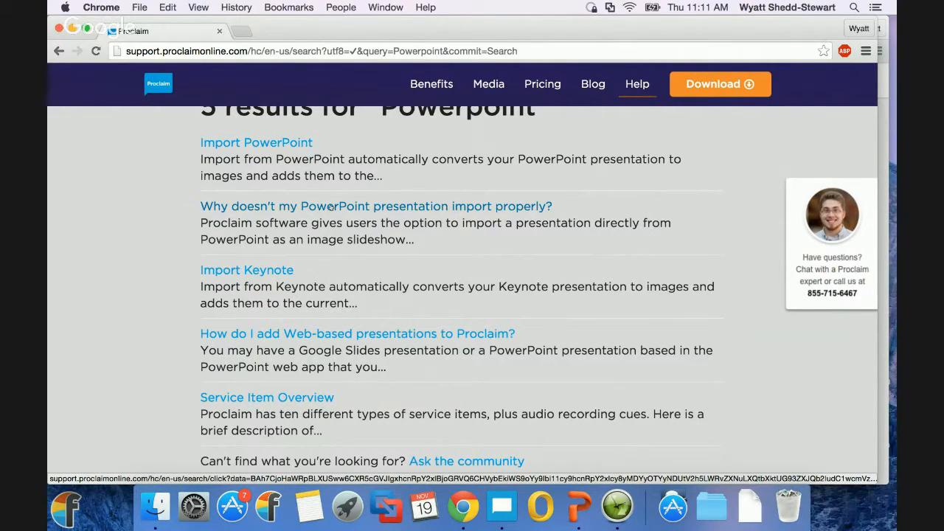
scroll(184, 242, down, 1)
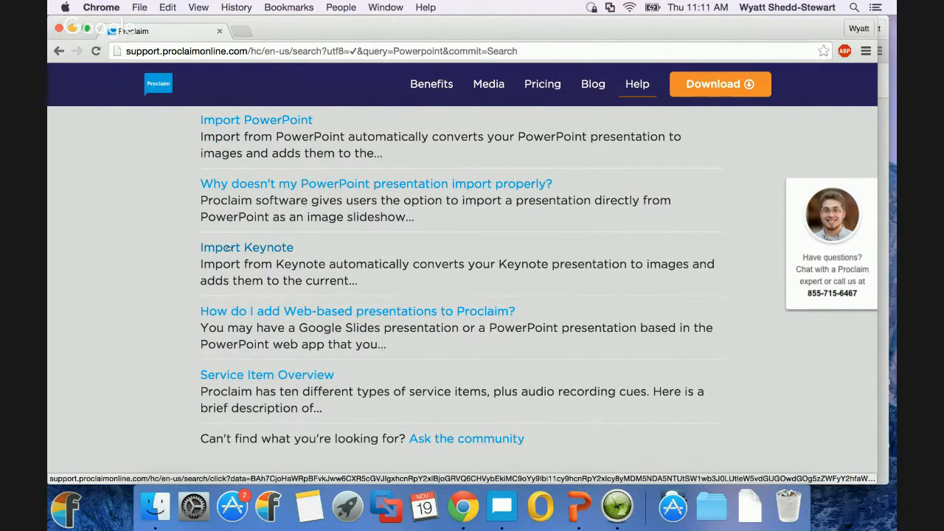
Step: Open the help article "How do I add Web-based presentations to Proclaim?" and read through its steps
click(253, 312)
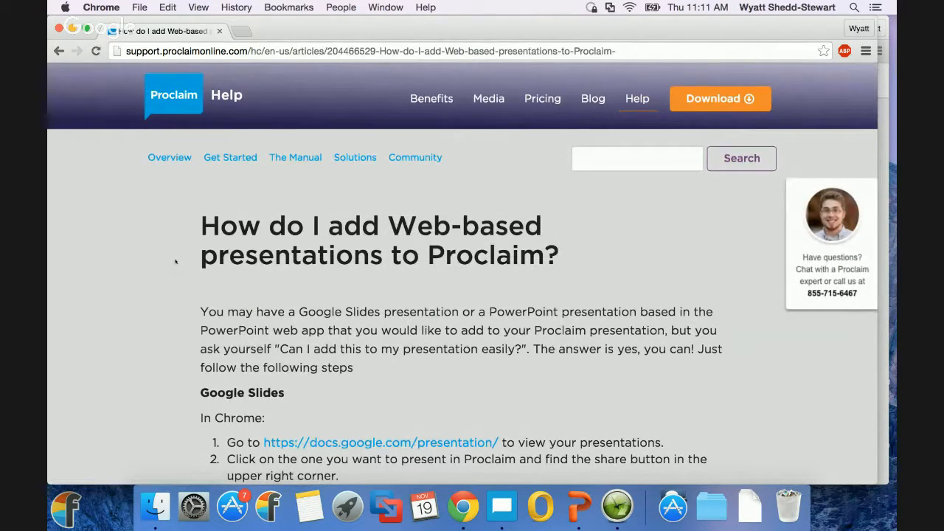
scroll(176, 261, down, 2)
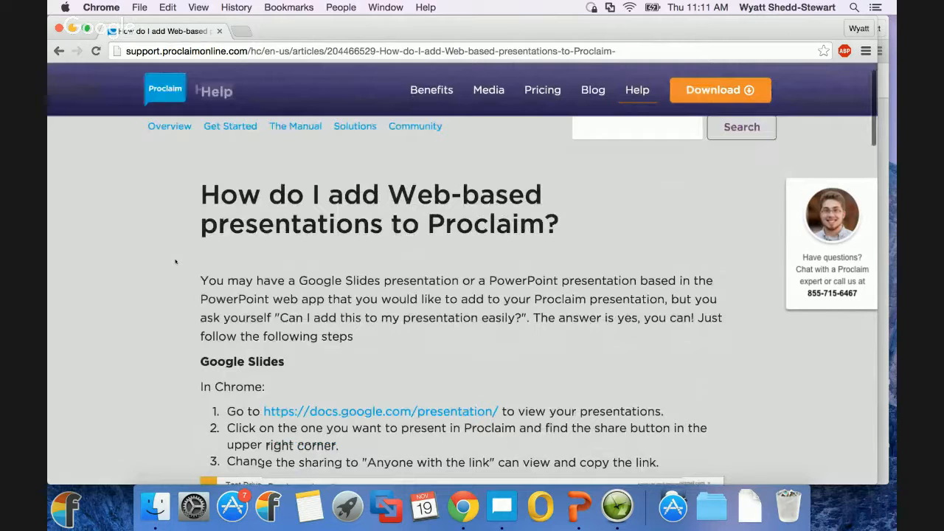
scroll(176, 261, down, 5)
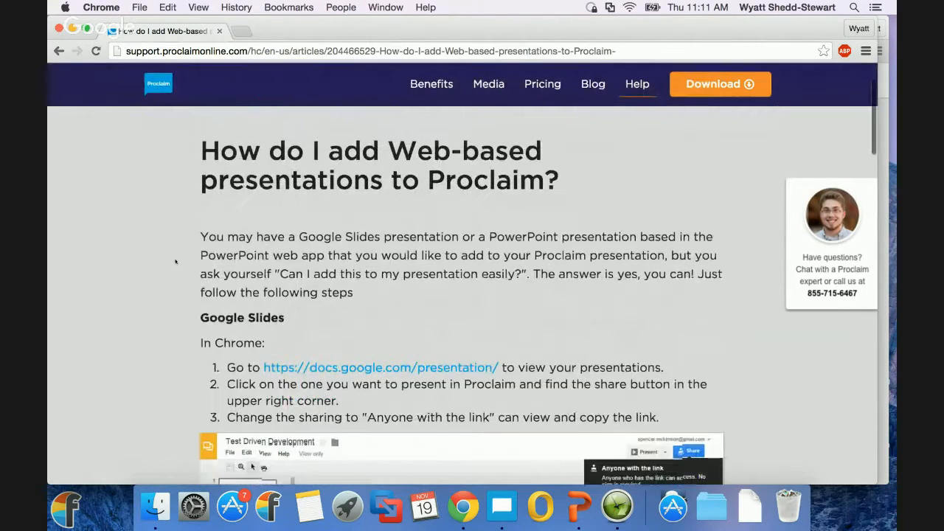
scroll(176, 261, down, 20)
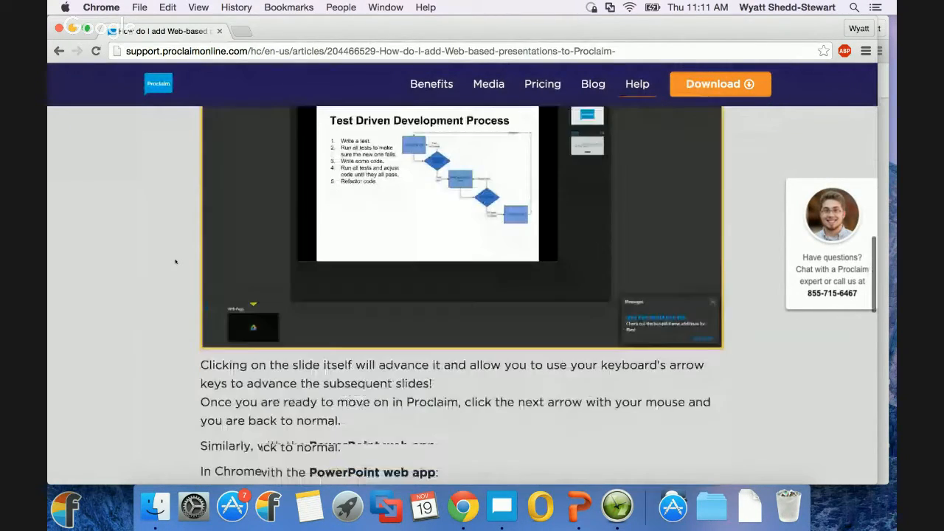
scroll(175, 261, down, 20)
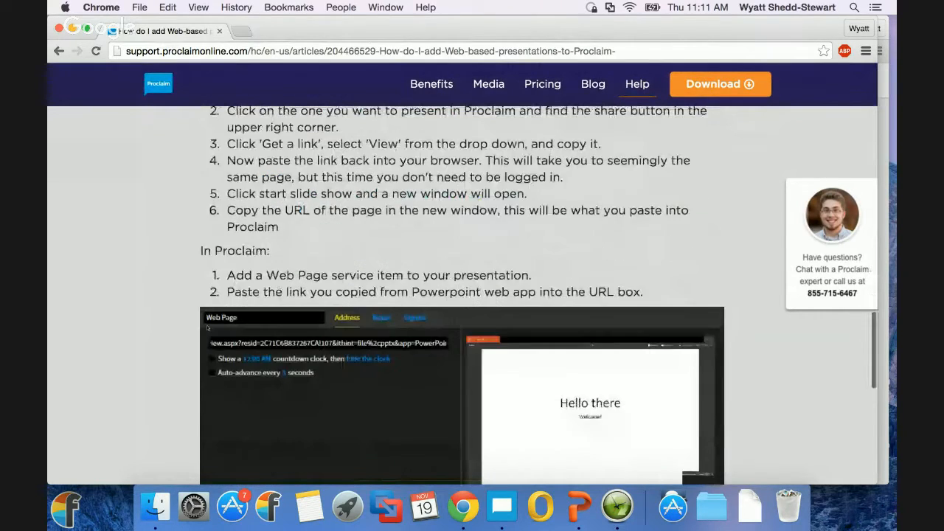
scroll(208, 328, up, 10)
scroll(208, 327, up, 20)
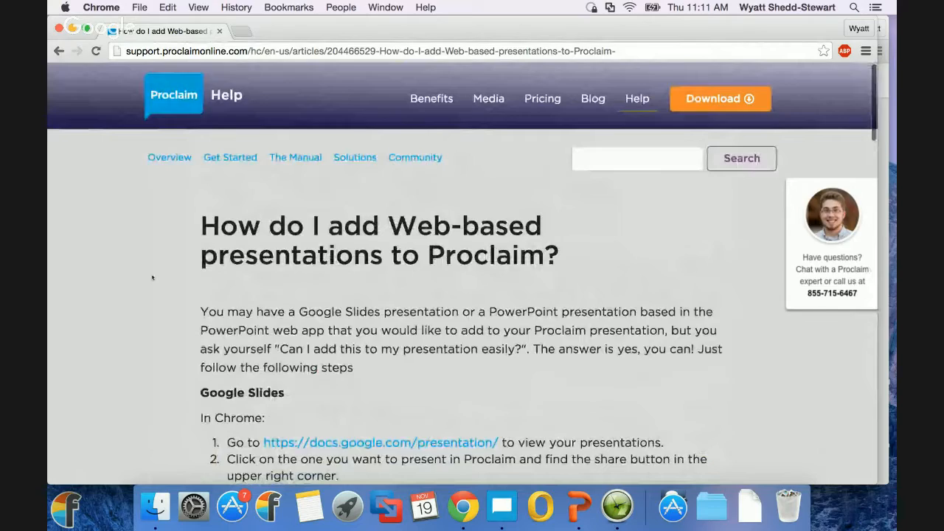
key(super+grave)
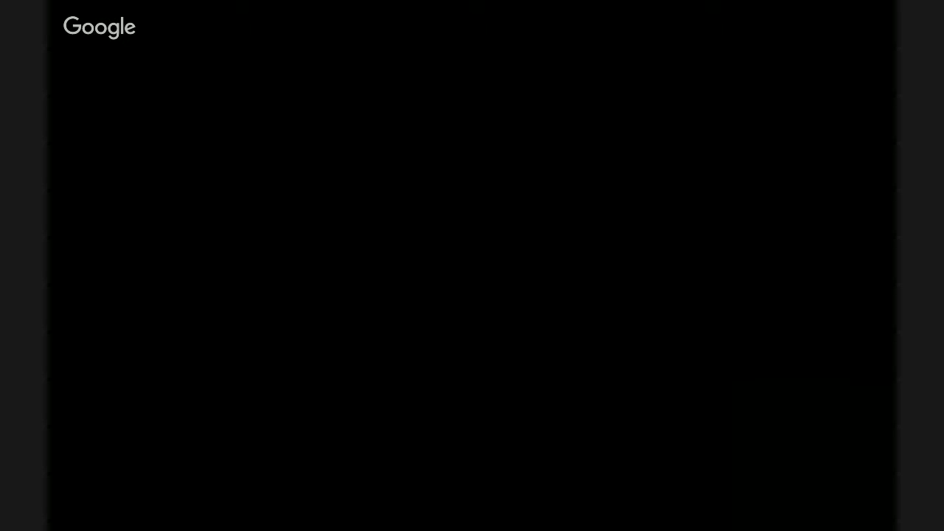